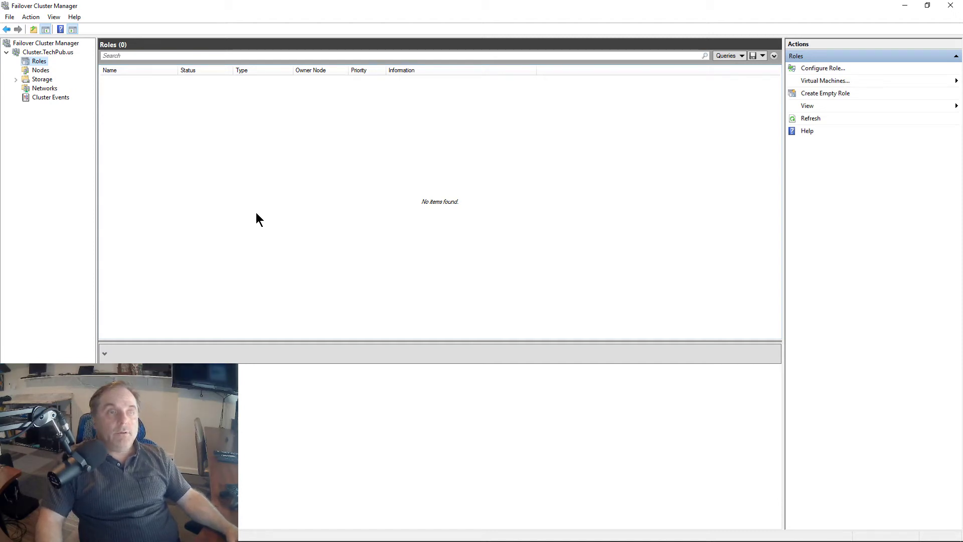
Step: Confirm both cluster nodes are up, then view the empty Roles list
left_click(41, 71)
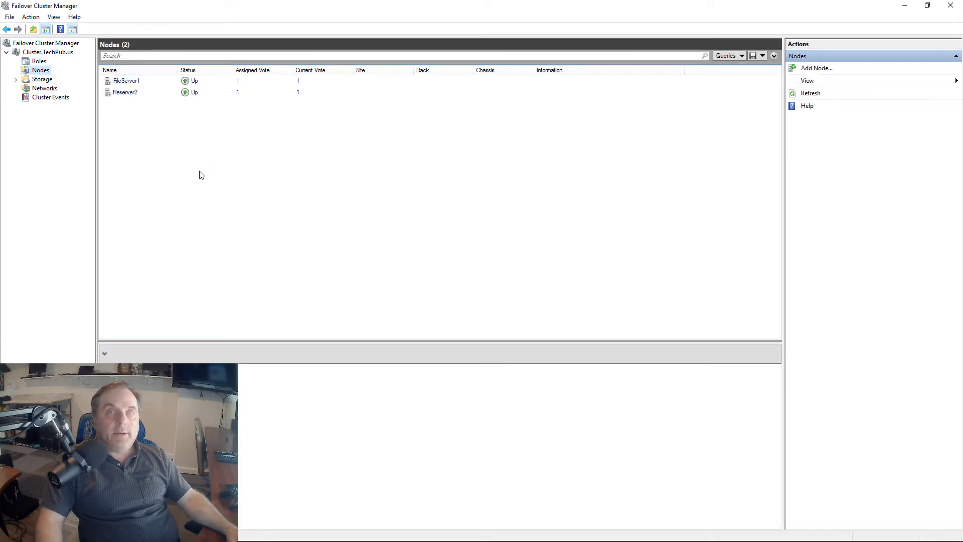
left_click(40, 61)
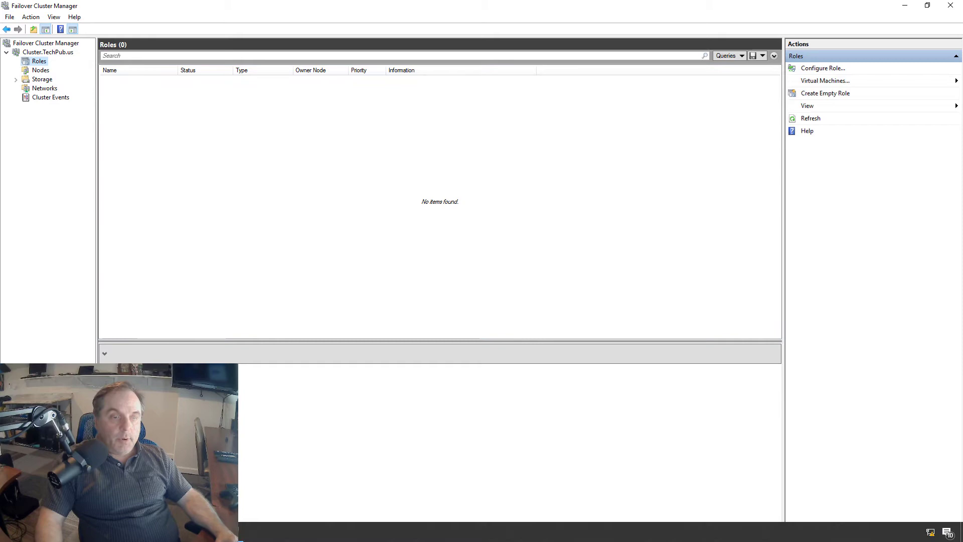
Step: Start a role-based Add Roles and Features install targeting FileServer1
key("alt+Tab")
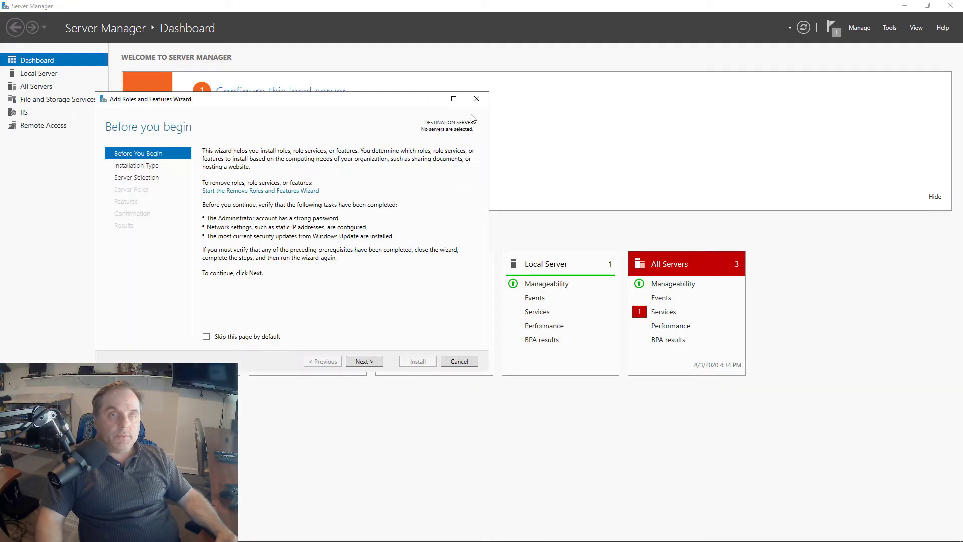
left_click(454, 99)
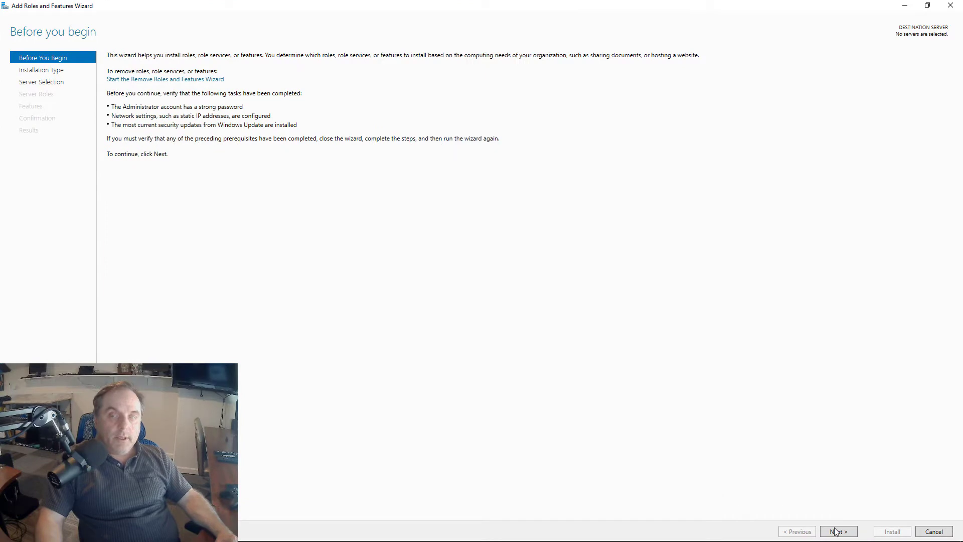
left_click(836, 531)
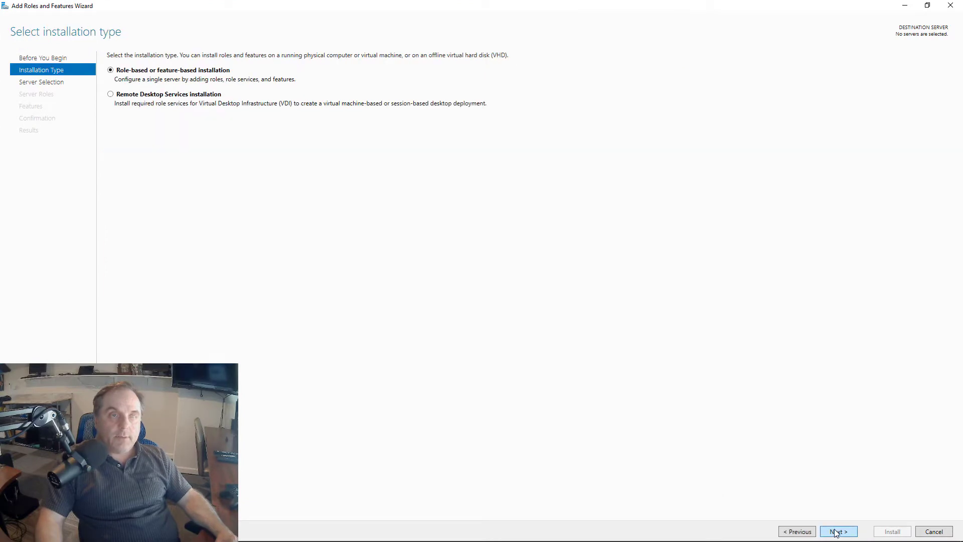
left_click(836, 531)
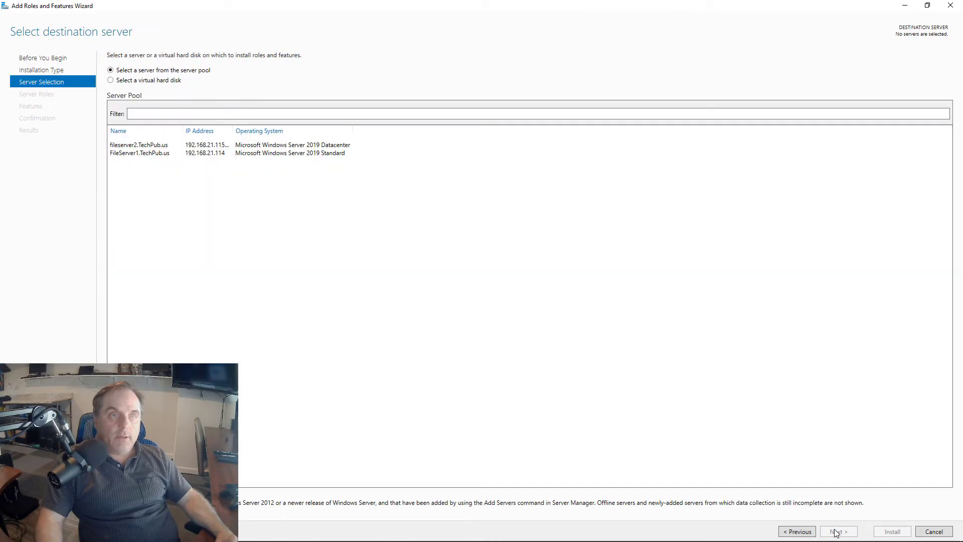
left_click(140, 153)
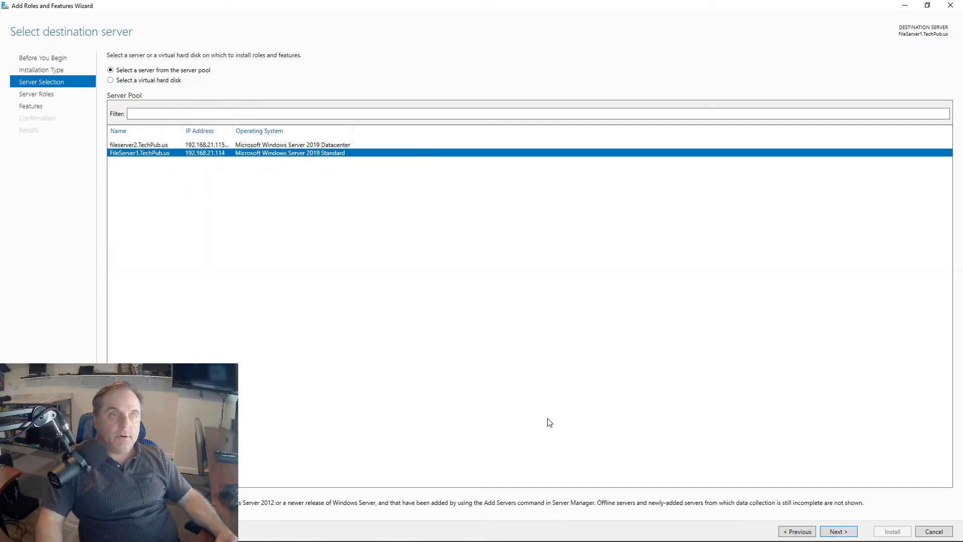
left_click(832, 531)
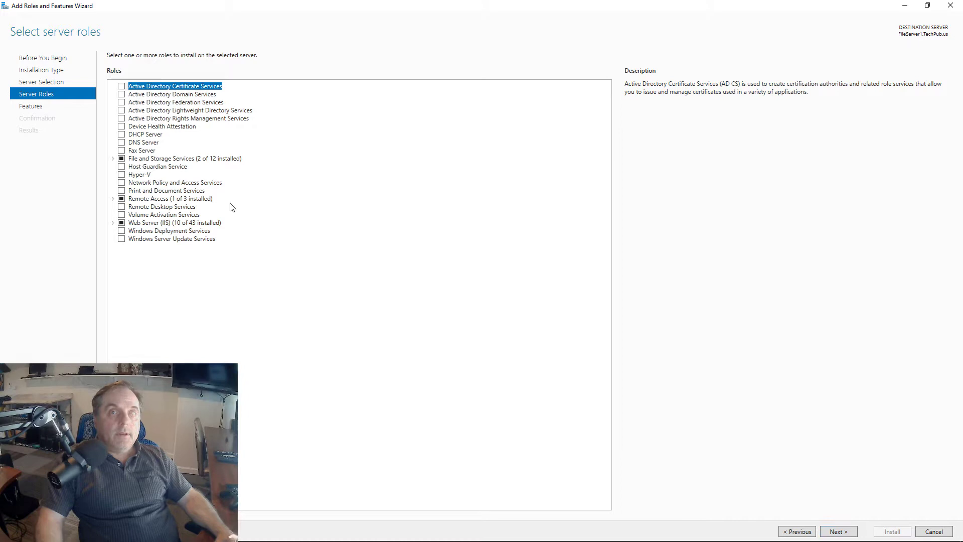
Step: Select DHCP Server with its management tools and install it
left_click(121, 134)
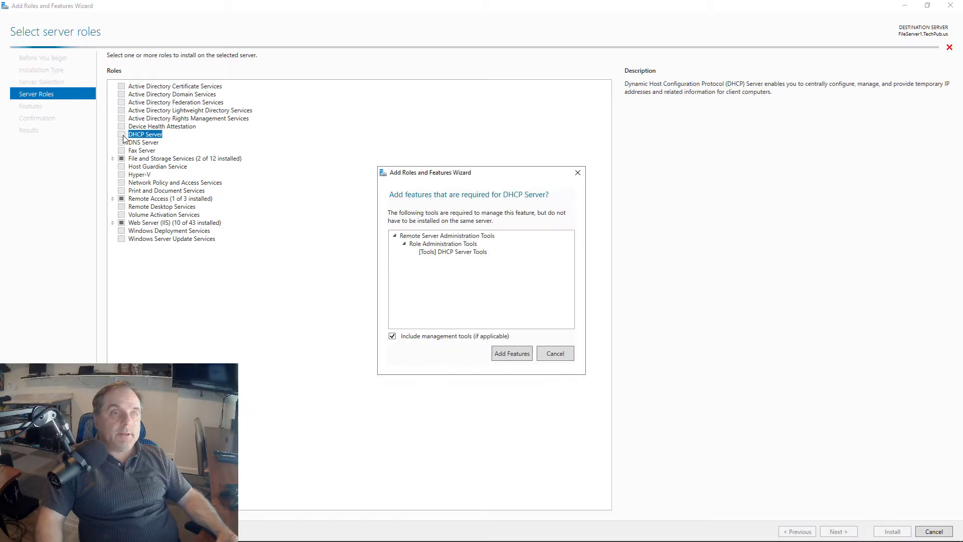
left_click(508, 354)
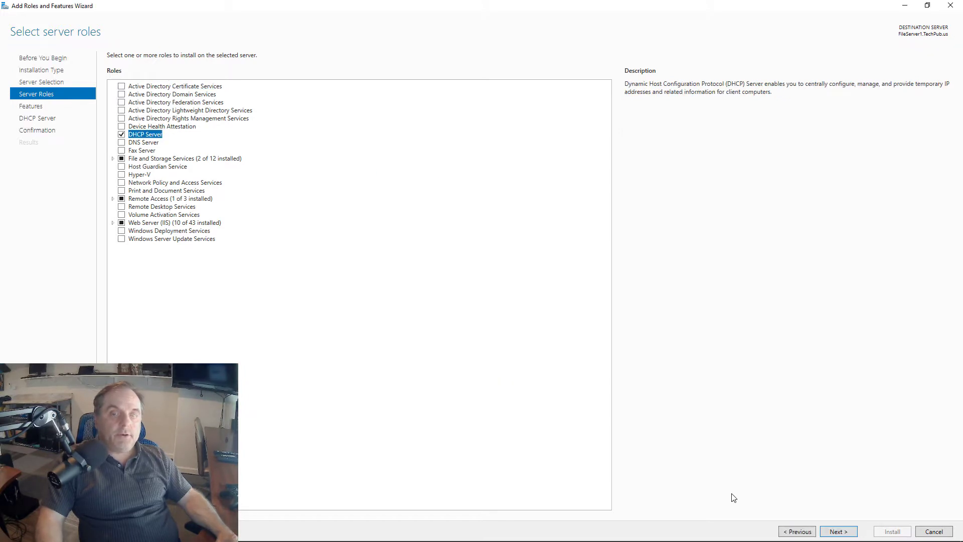
left_click(844, 534)
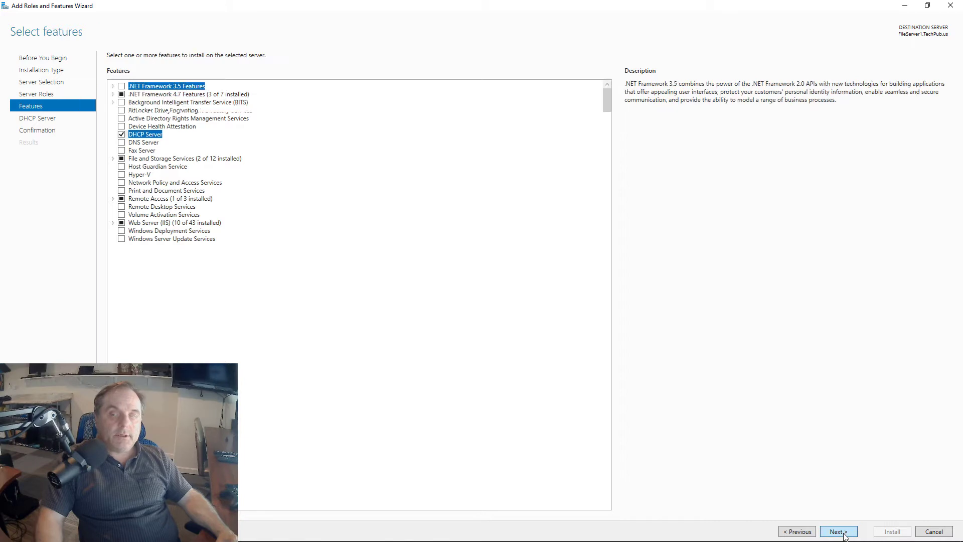
left_click(839, 531)
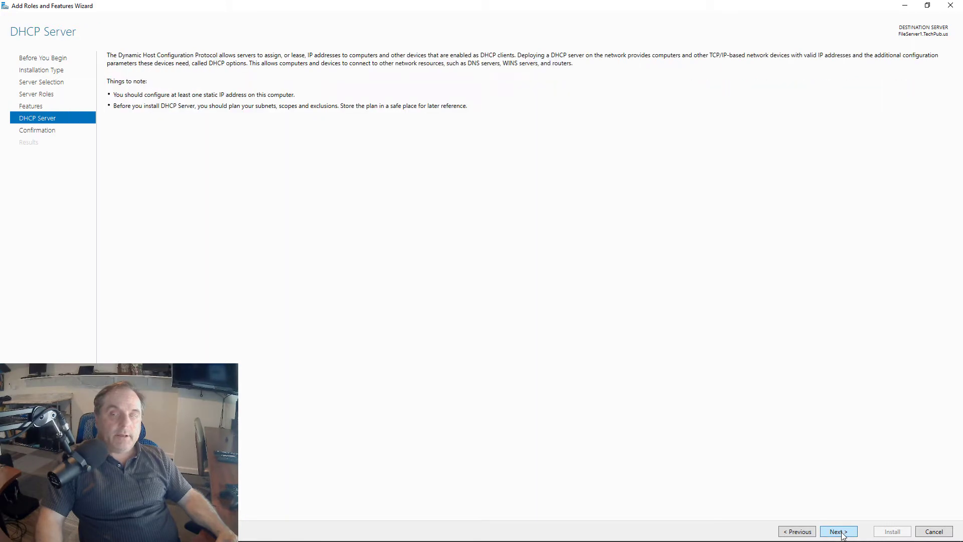
left_click(843, 535)
left_click(881, 534)
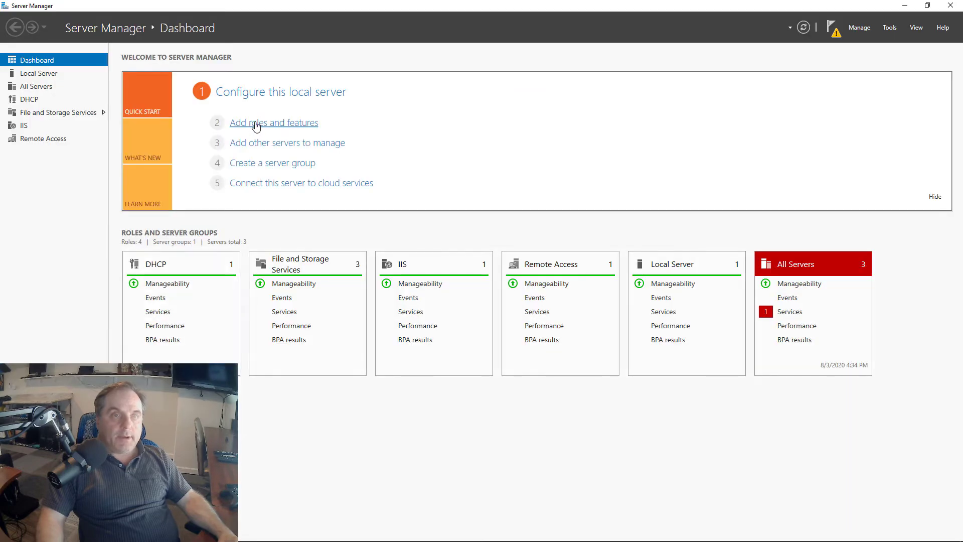
Step: Start a role-based Add Roles and Features install targeting fileserver2
left_click(255, 123)
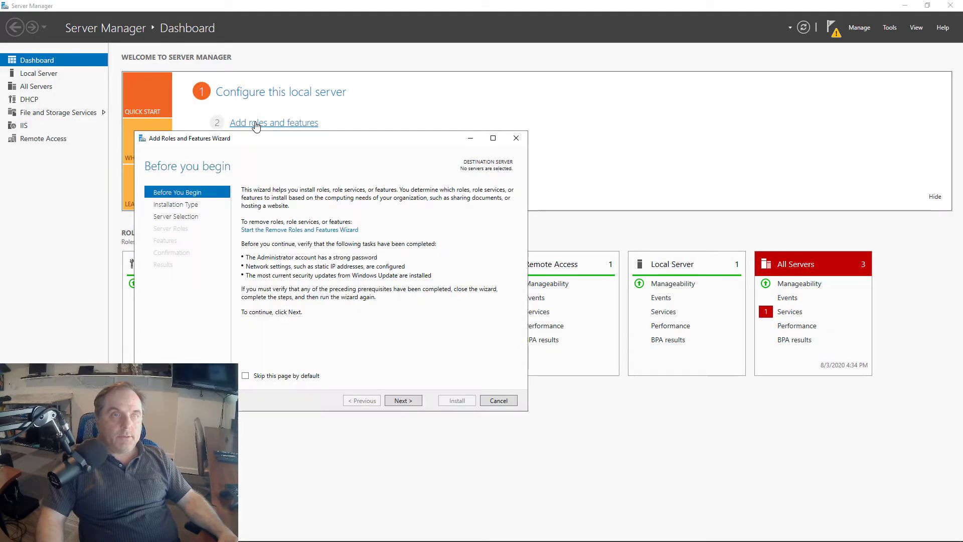
left_click(412, 401)
left_click(413, 401)
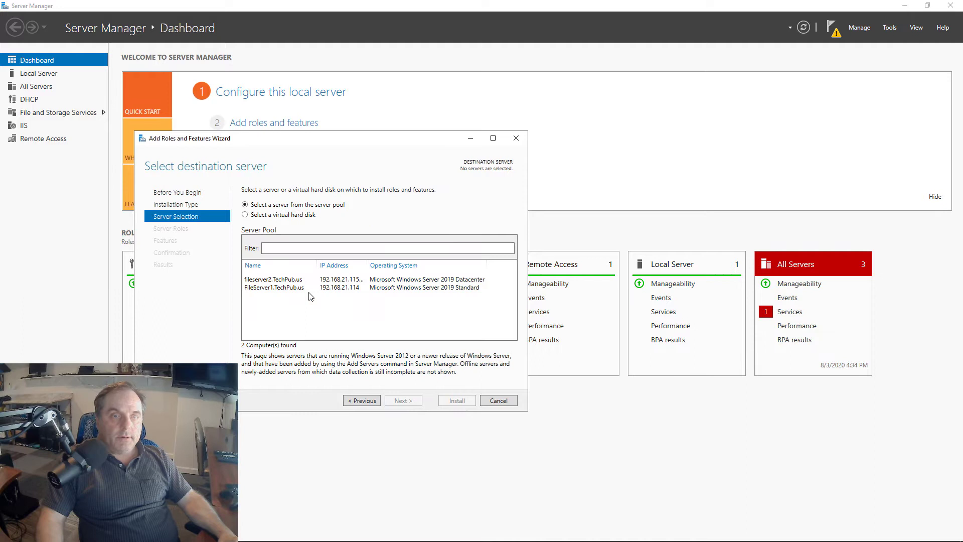
left_click(290, 279)
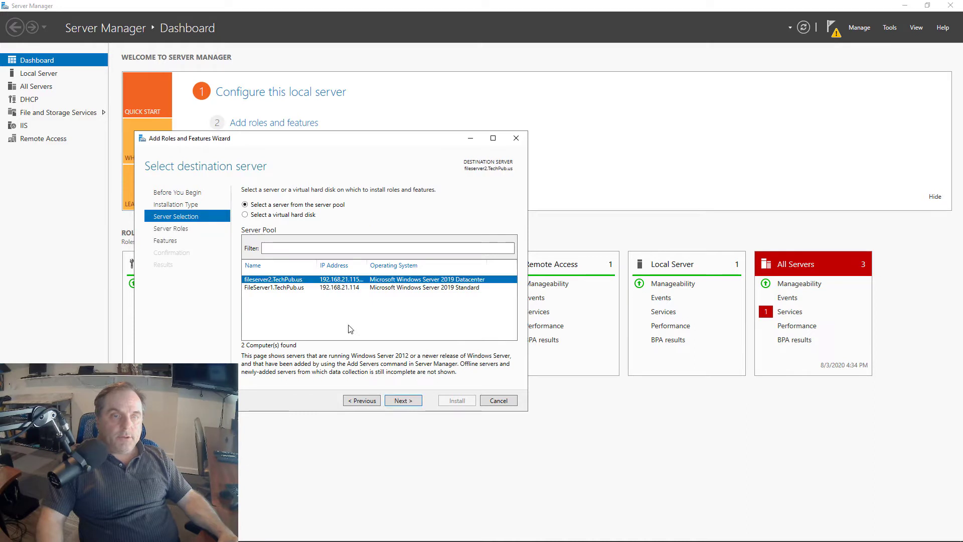
left_click(414, 401)
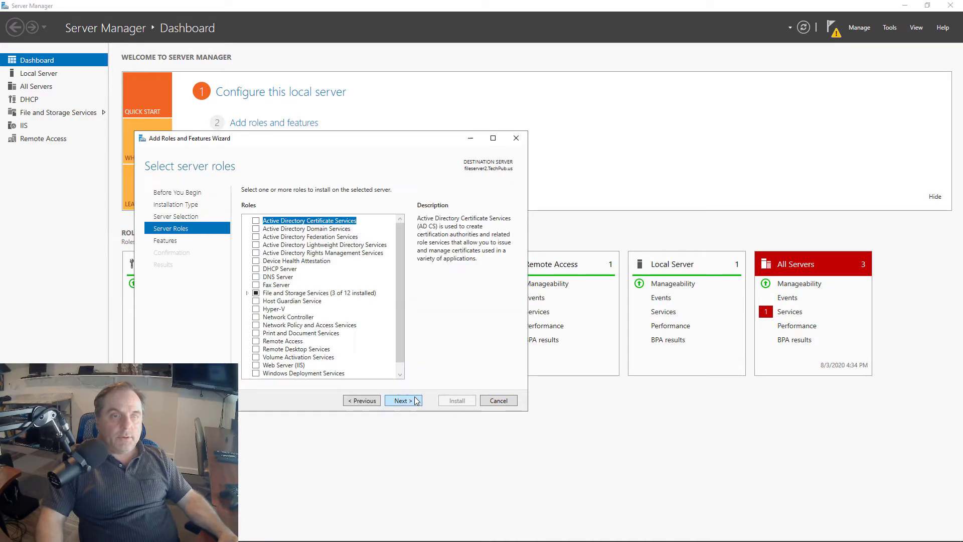
Step: Select DHCP Server with its management tools, install it, and enlarge the progress window
left_click(256, 269)
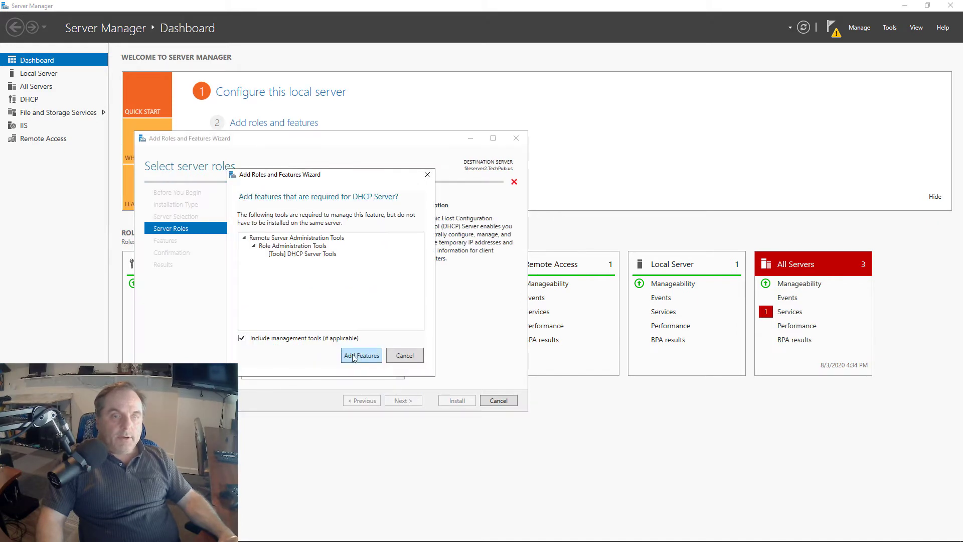
left_click(357, 356)
left_click(405, 402)
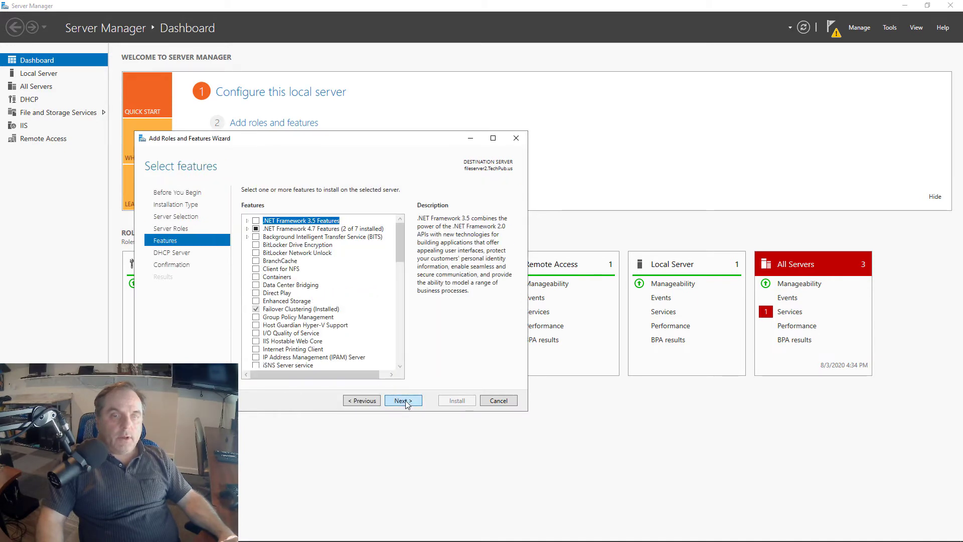
left_click(405, 400)
left_click(405, 400)
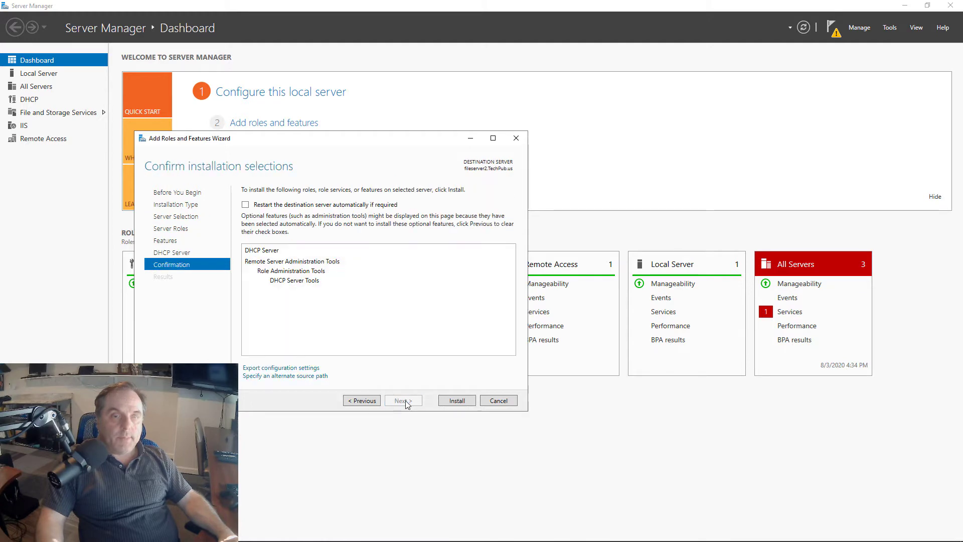
left_click(452, 401)
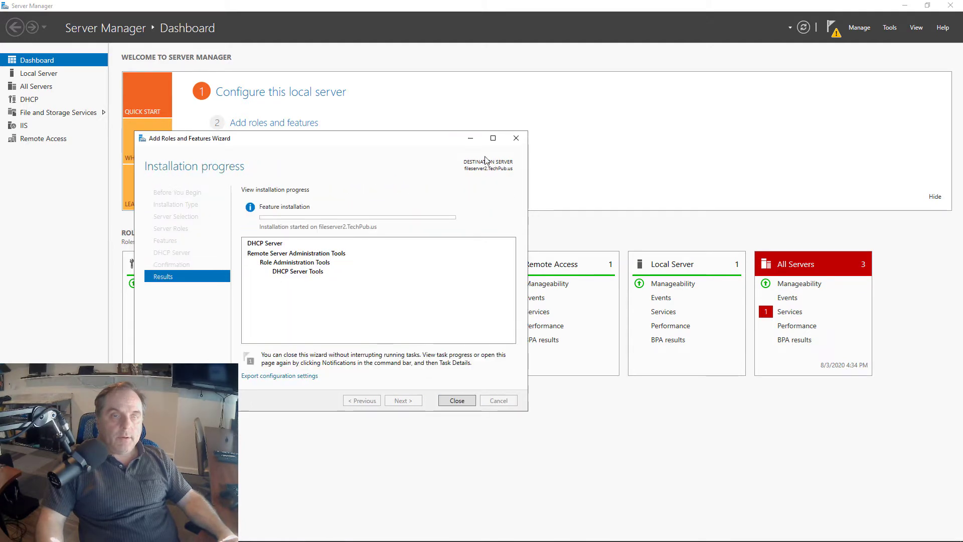
left_click(492, 141)
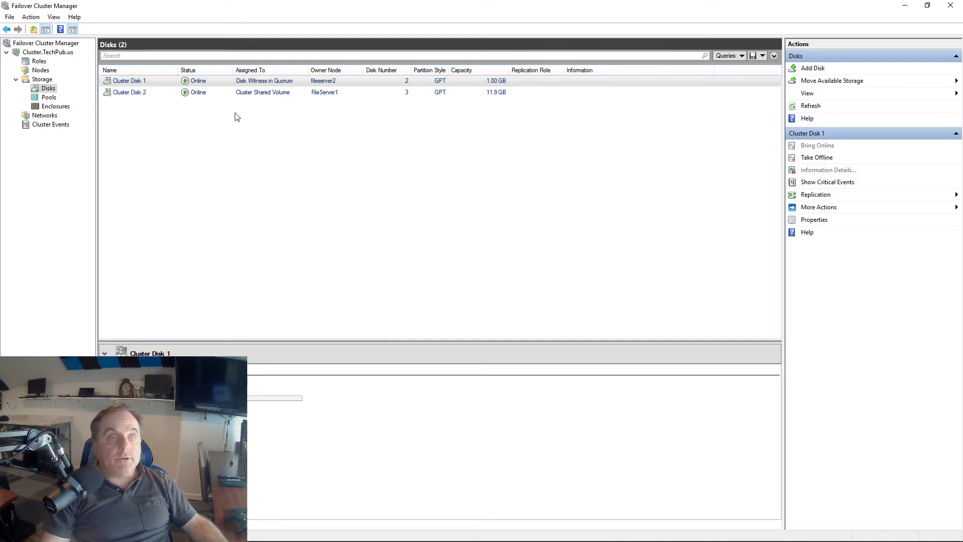
left_click(255, 94)
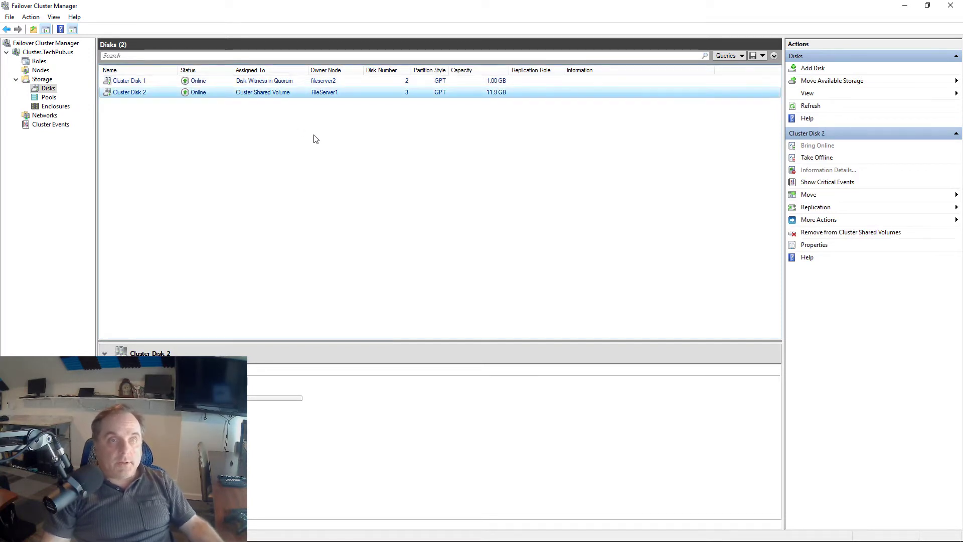
left_click(276, 81)
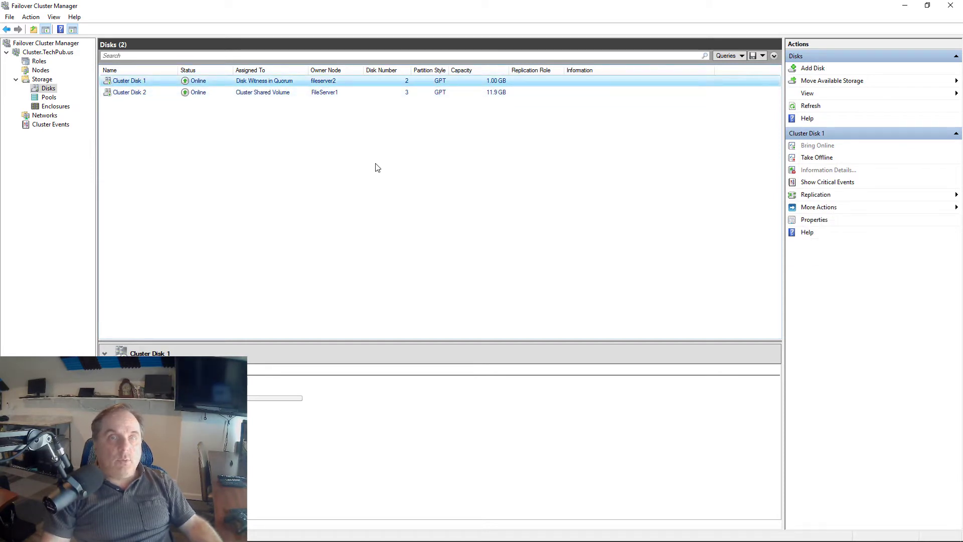
left_click(251, 503)
left_click(100, 531)
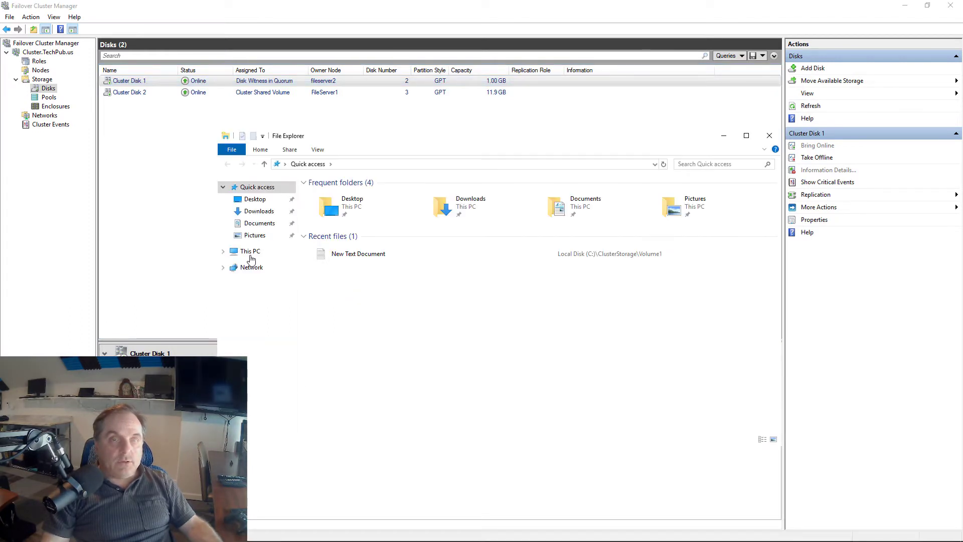
left_click(251, 252)
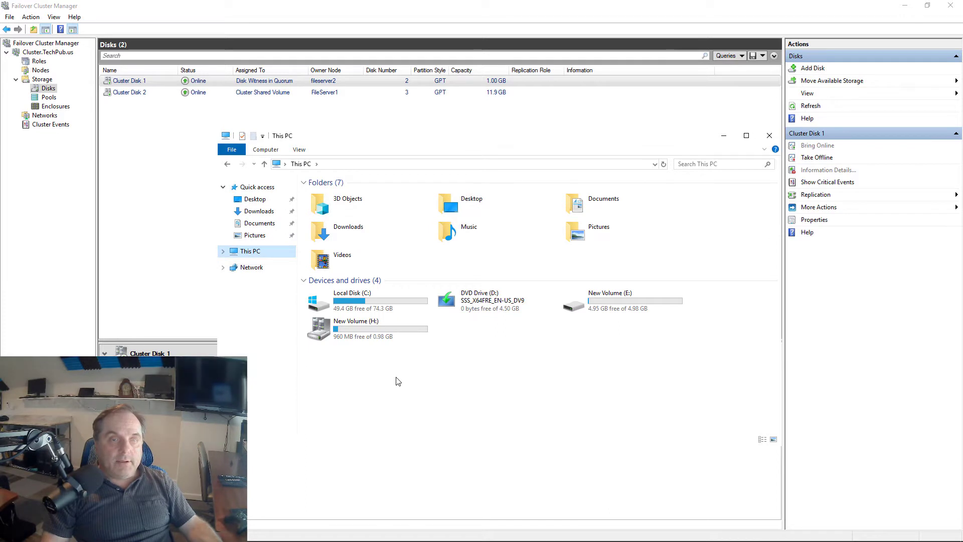
left_click(581, 311)
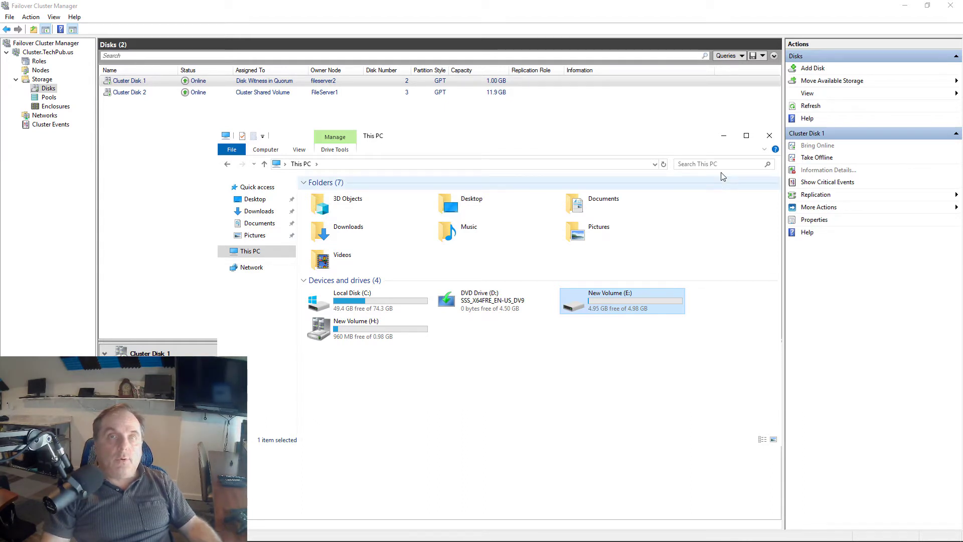
left_click(723, 135)
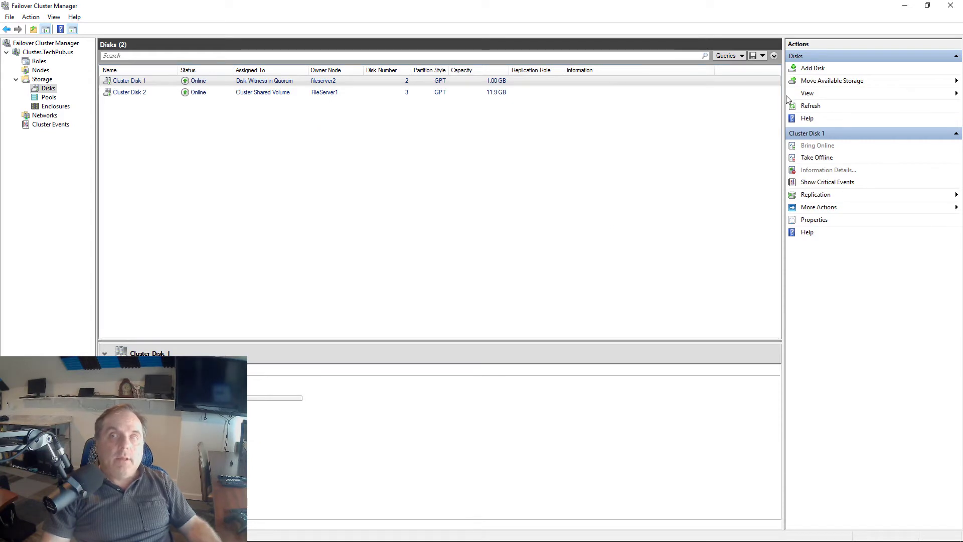
Step: Add the 5 GB Cluster Disk 3 to cluster storage, then show the empty Roles page
left_click(810, 69)
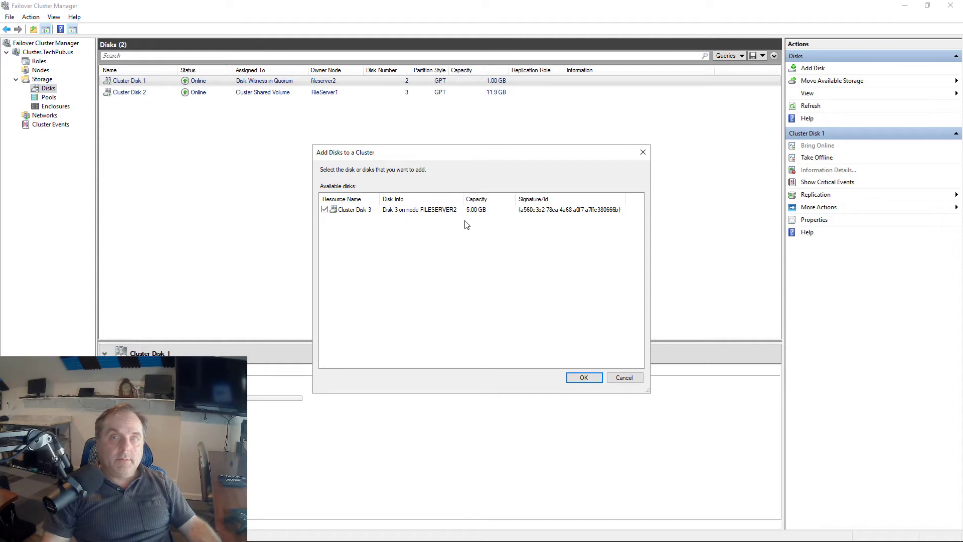
left_click(583, 379)
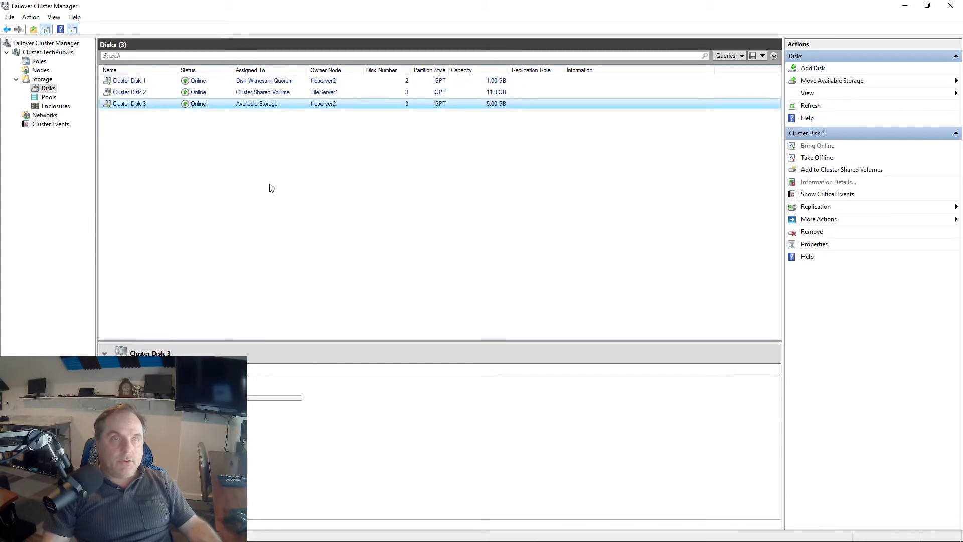
left_click(38, 62)
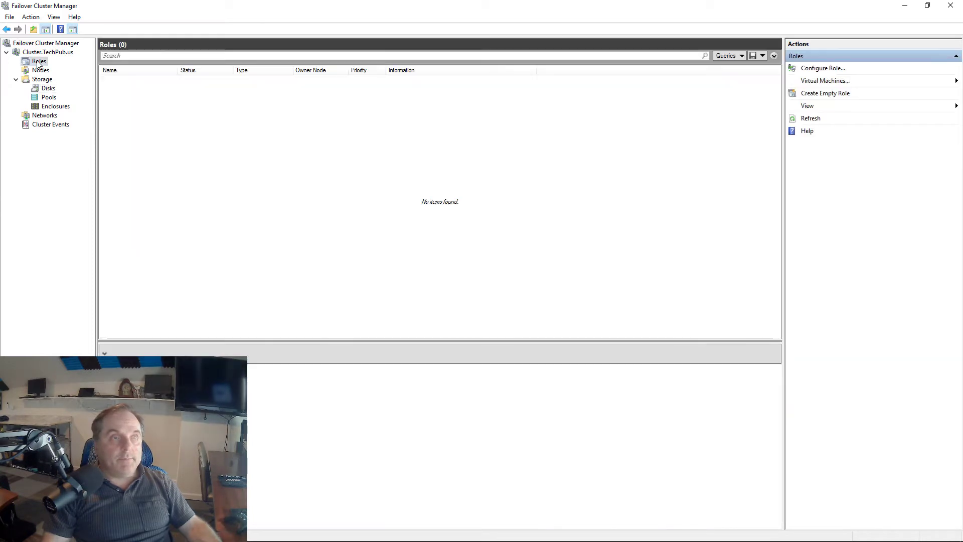
Step: Start Configure Role and choose DHCP Server as the role to cluster
right_click(38, 64)
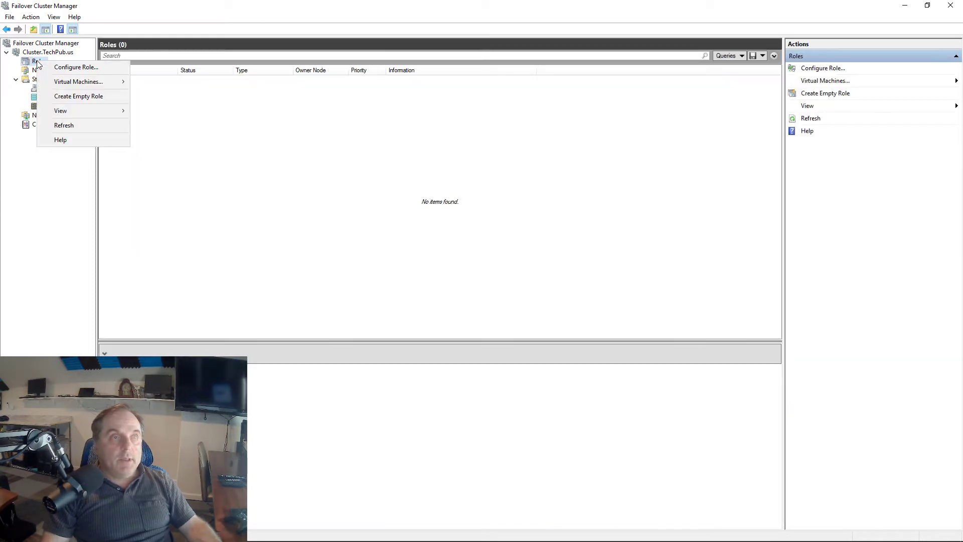
left_click(62, 68)
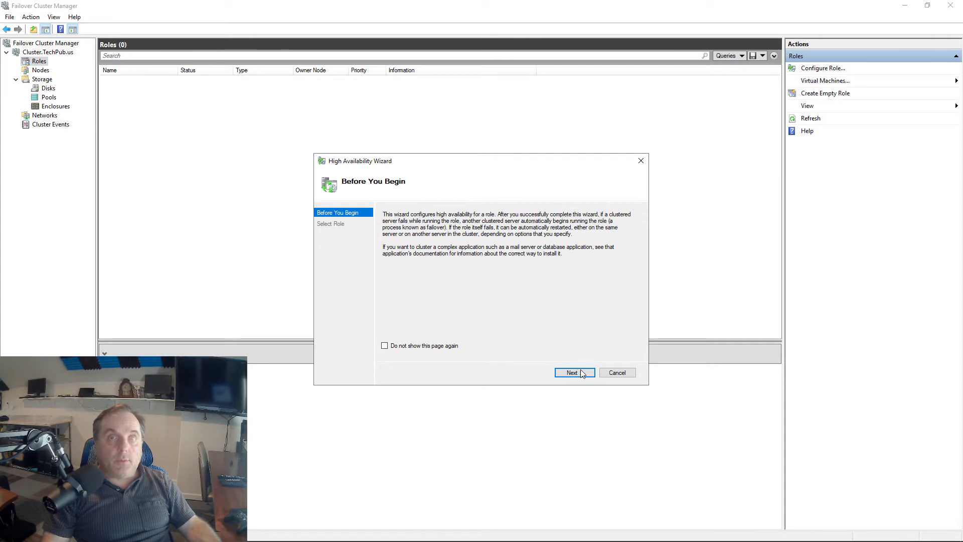
left_click(574, 372)
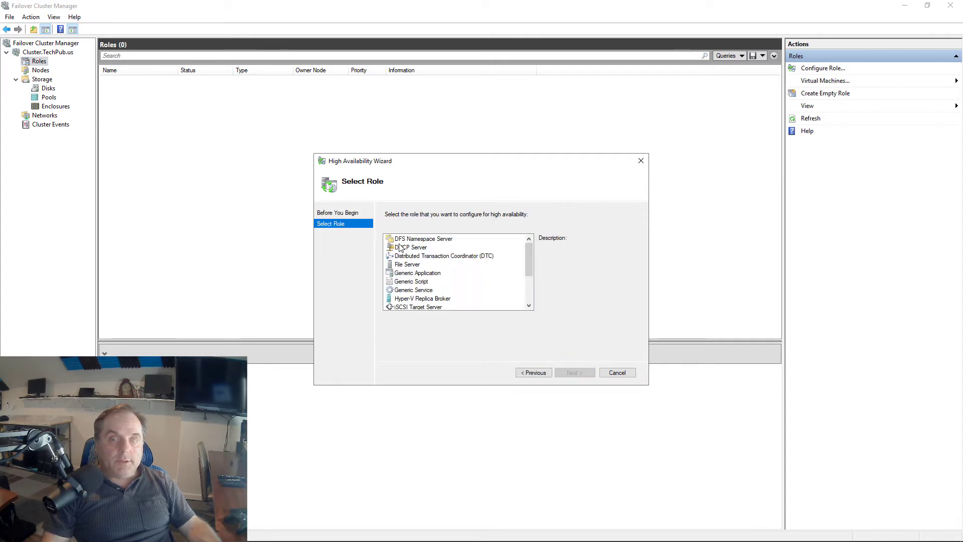
left_click(405, 248)
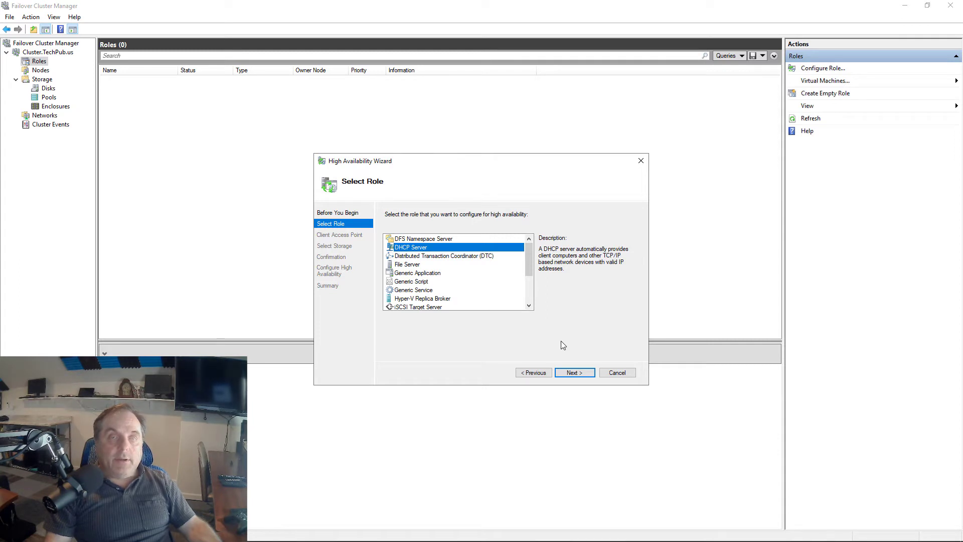
left_click(573, 374)
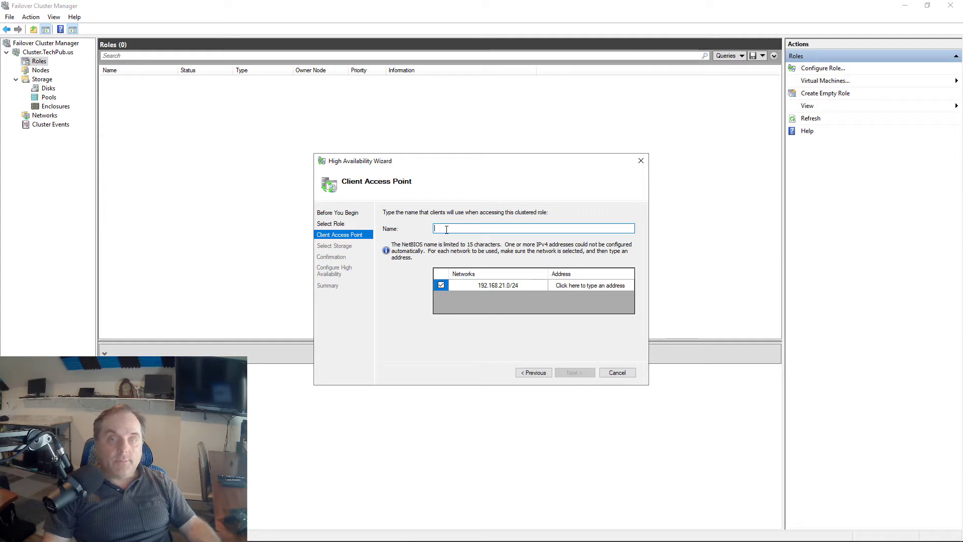
Step: Name the client access point dhcp with IP address 192.168.21.203
type("dhcp")
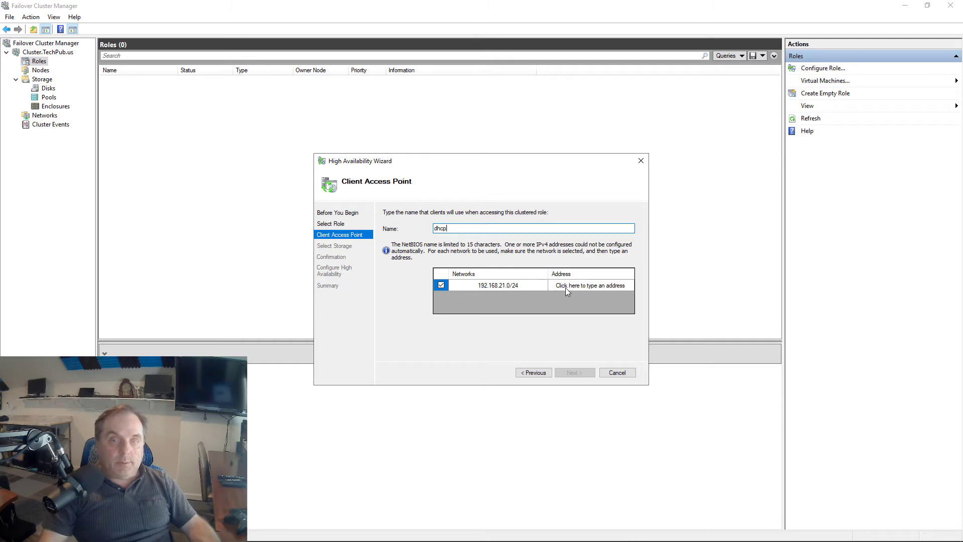
left_click(585, 286)
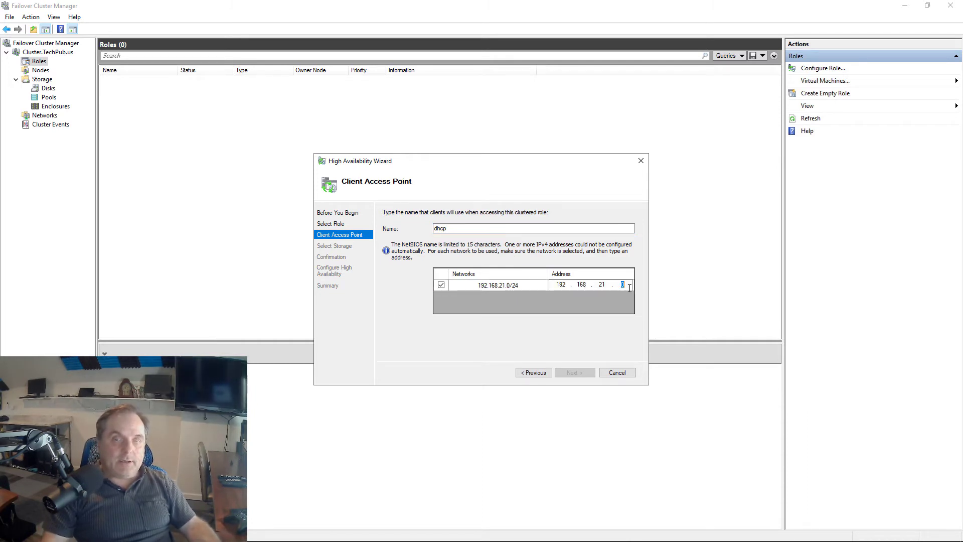
type("203")
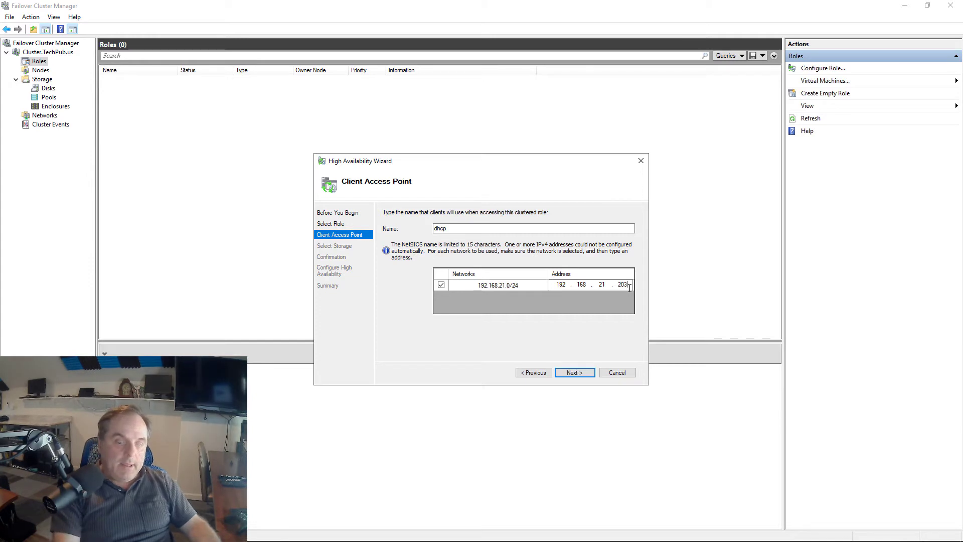
left_click(576, 370)
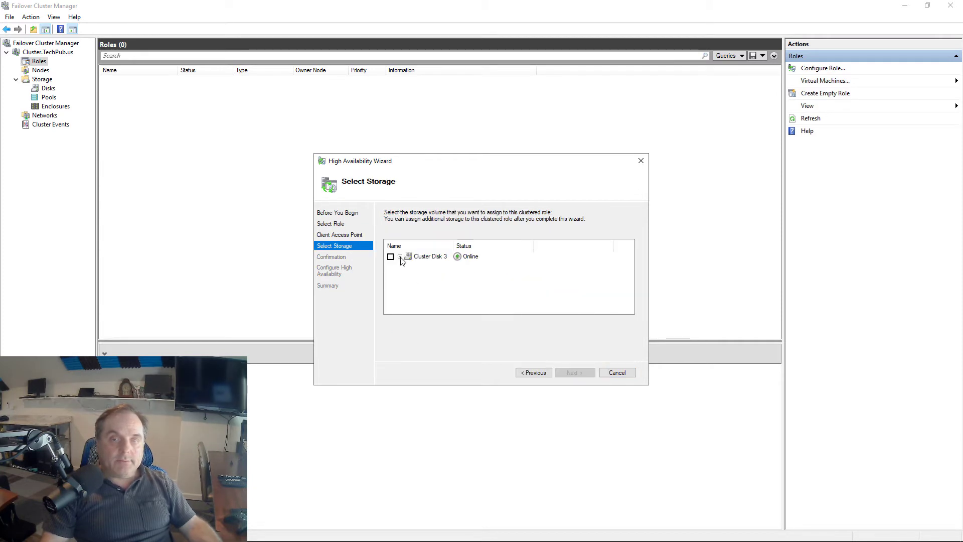
Step: Assign Cluster Disk 3 as the role's storage and confirm creation
left_click(400, 257)
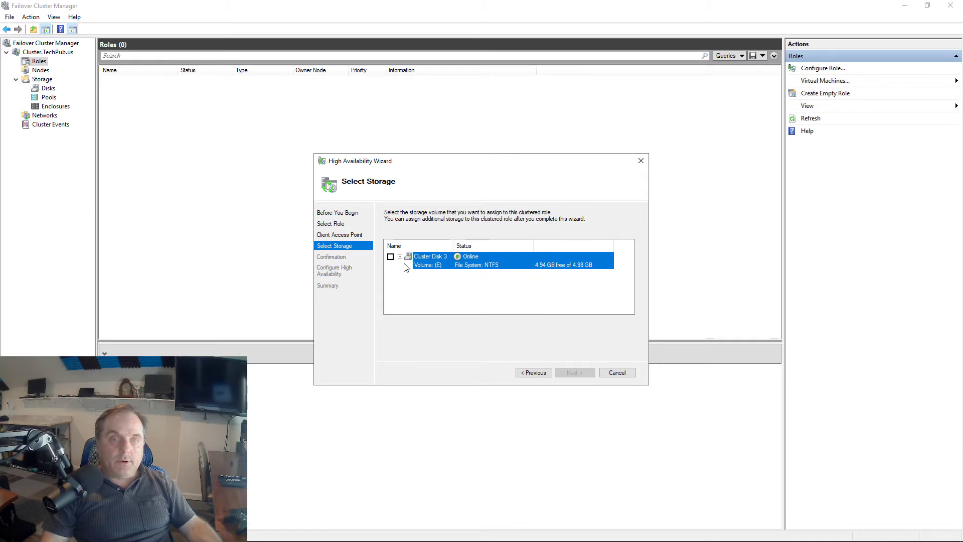
left_click(390, 256)
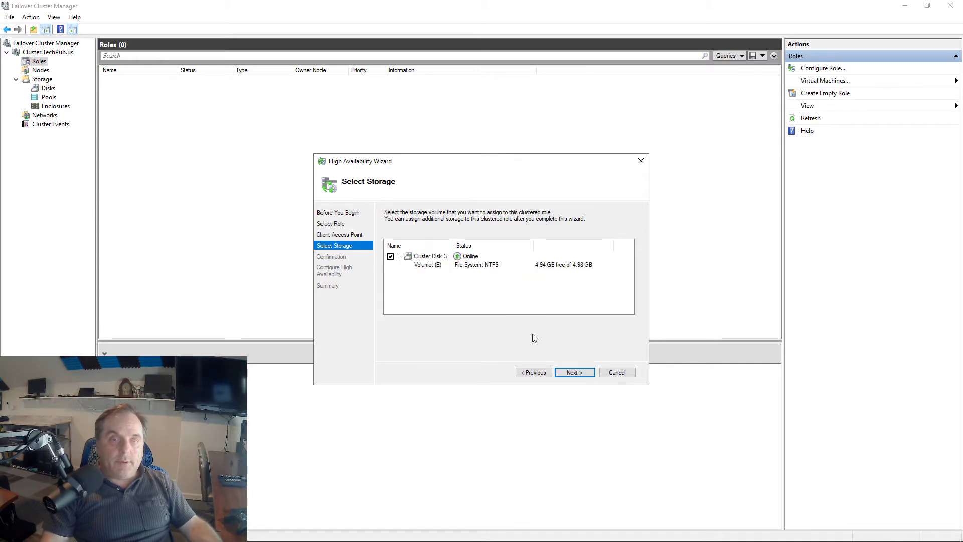
left_click(574, 373)
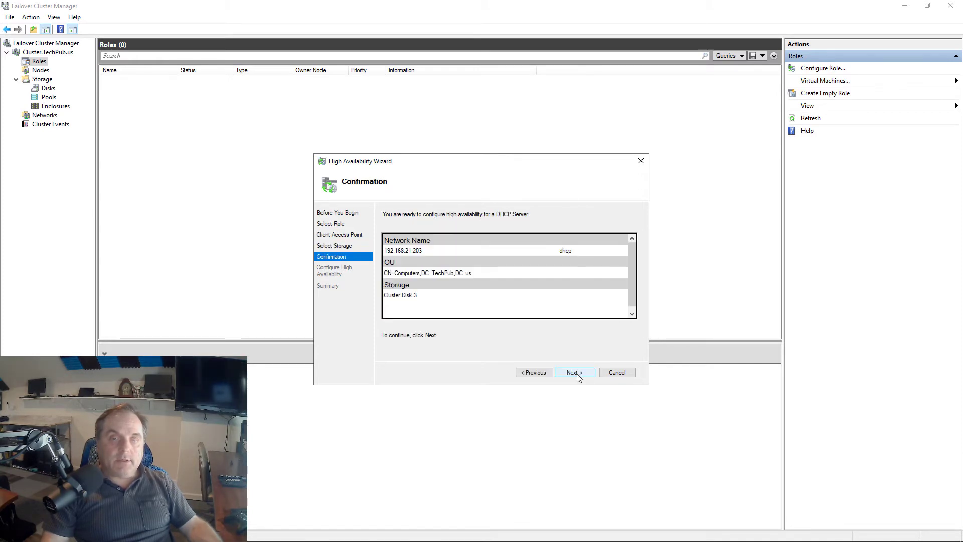
left_click(577, 374)
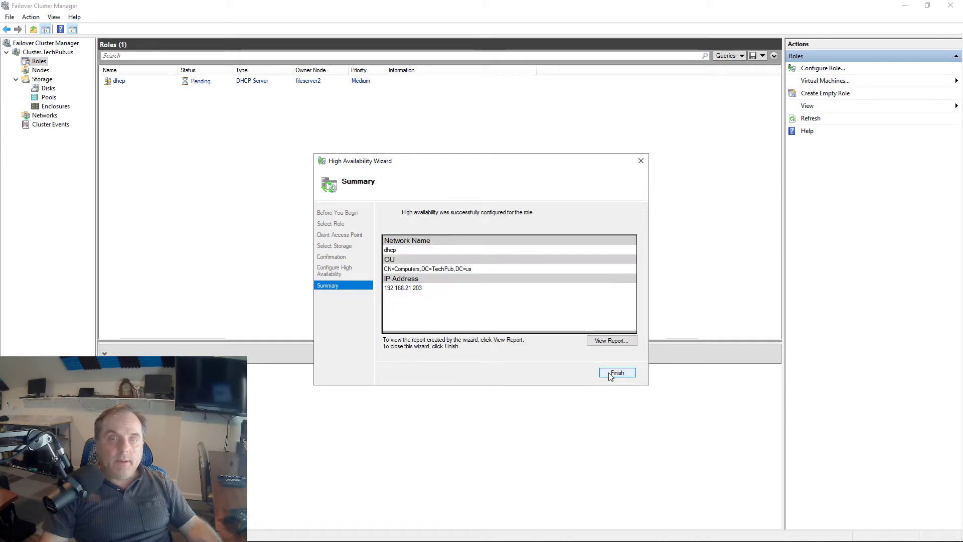
Step: Finish the wizard and open Manage DHCP Server for the running dhcp role
left_click(610, 374)
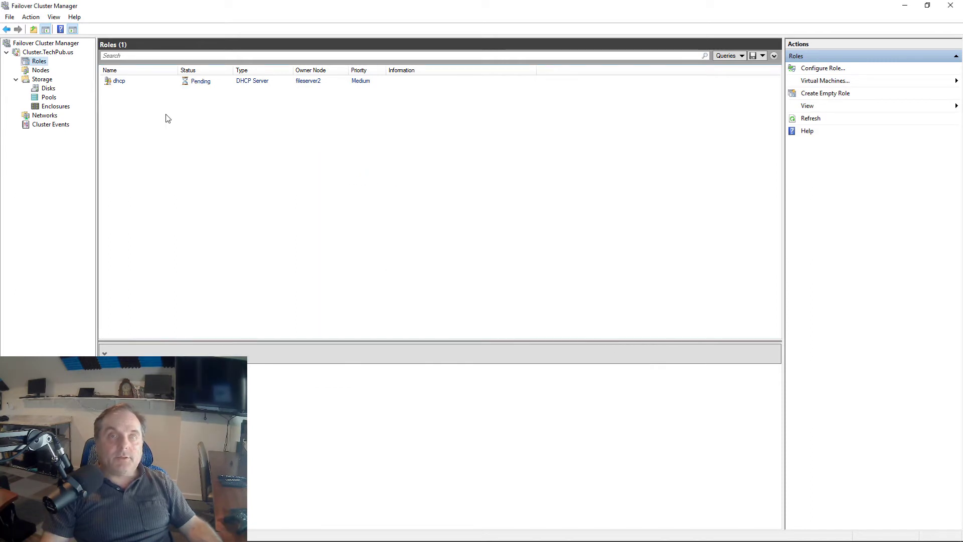
left_click(215, 84)
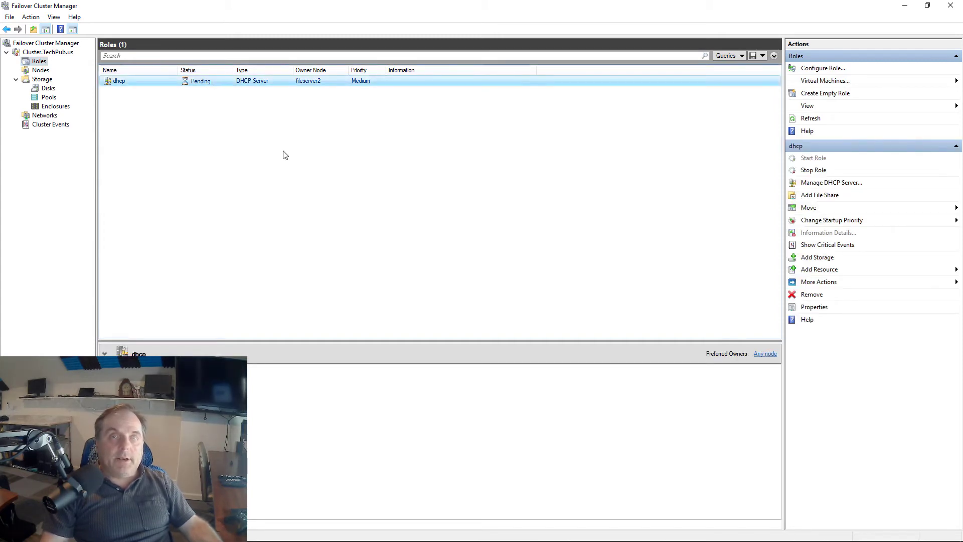
right_click(208, 81)
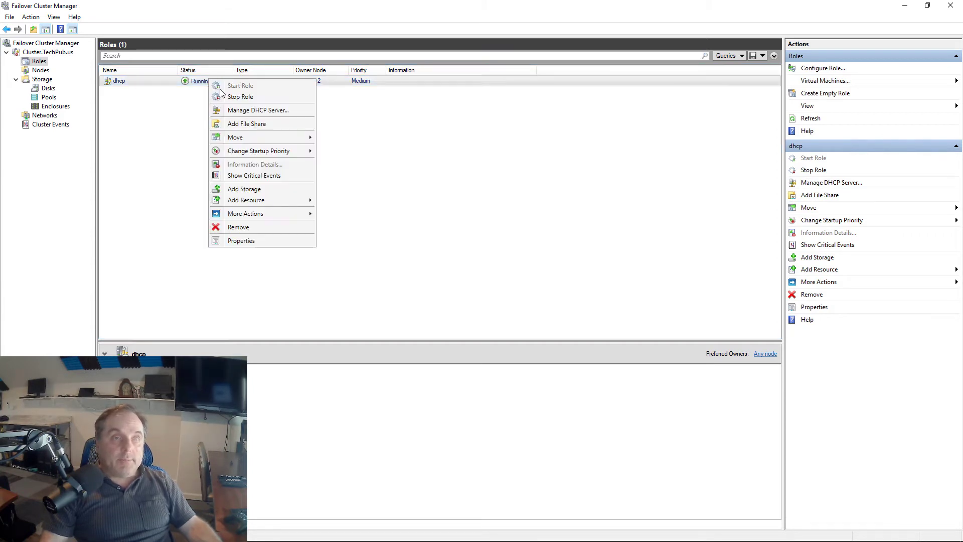
left_click(248, 111)
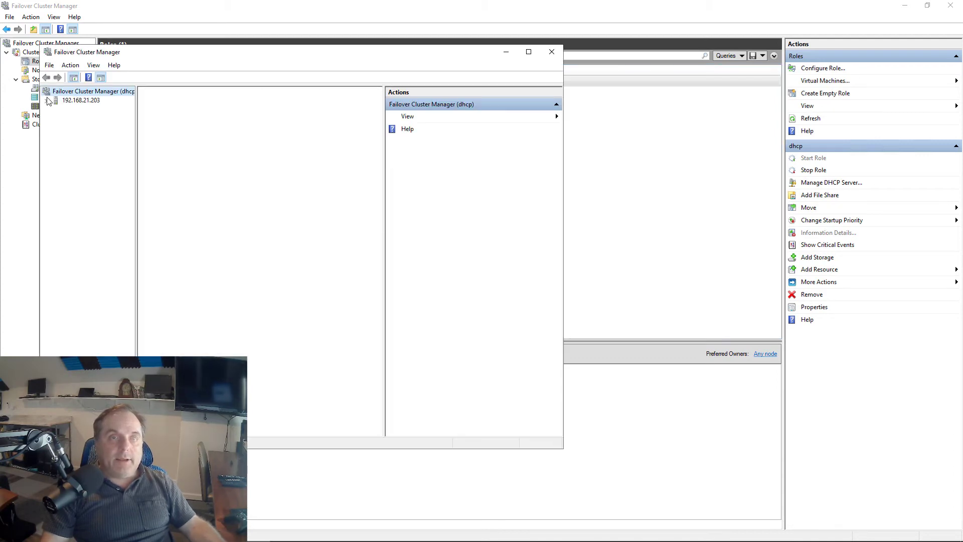
Step: Expand server 192.168.21.203 and its IPv4 node until New Scope becomes available
left_click(46, 101)
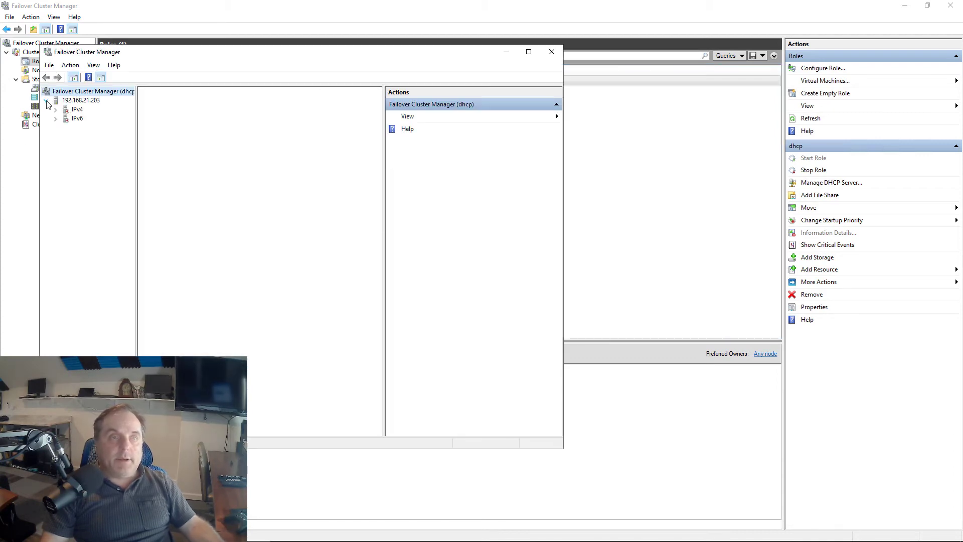
left_click(86, 101)
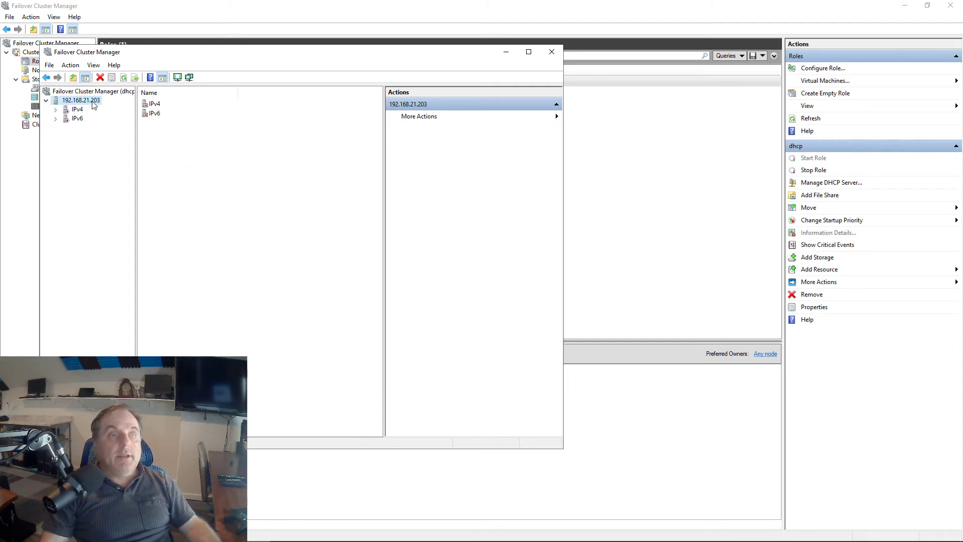
left_click(76, 110)
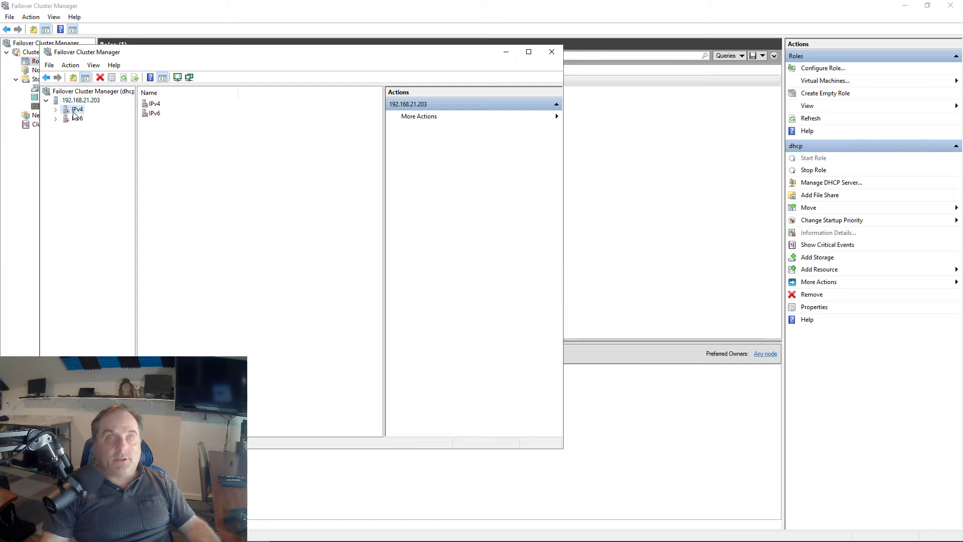
right_click(77, 112)
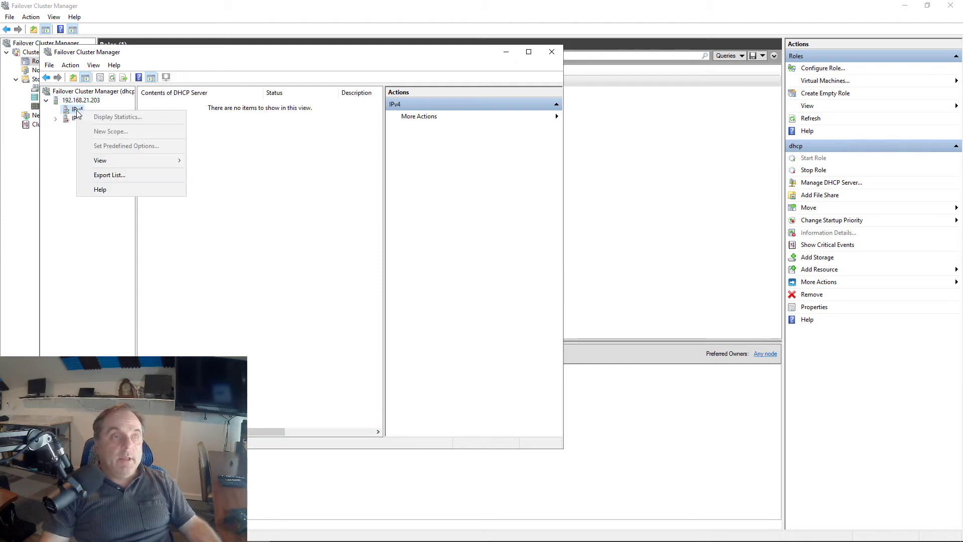
left_click(75, 110)
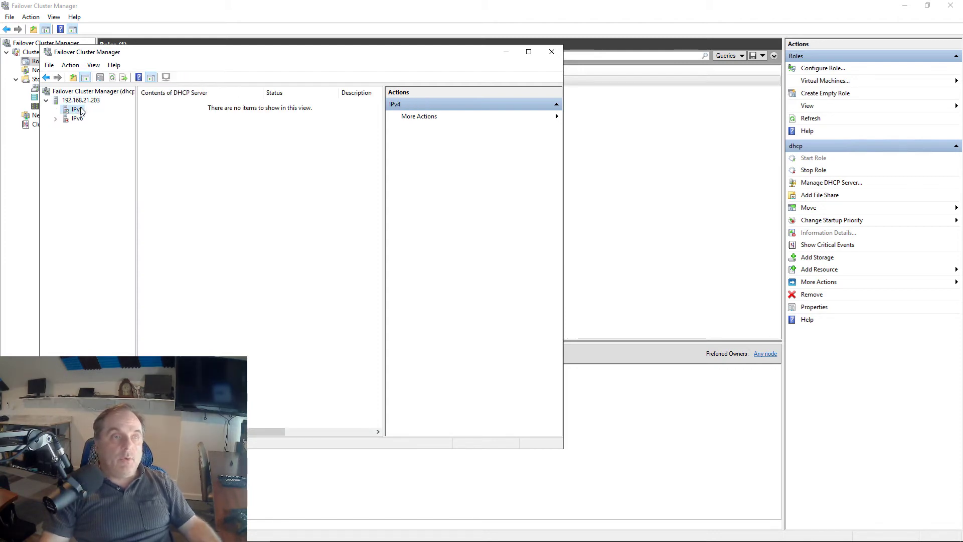
double_click(81, 110)
right_click(80, 110)
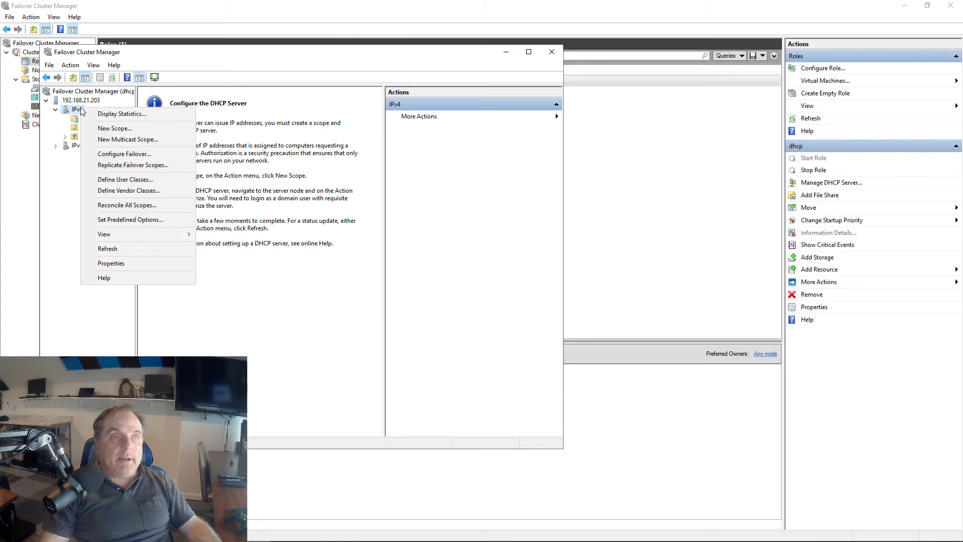
Step: Launch the New Scope Wizard and name the scope 1
left_click(95, 129)
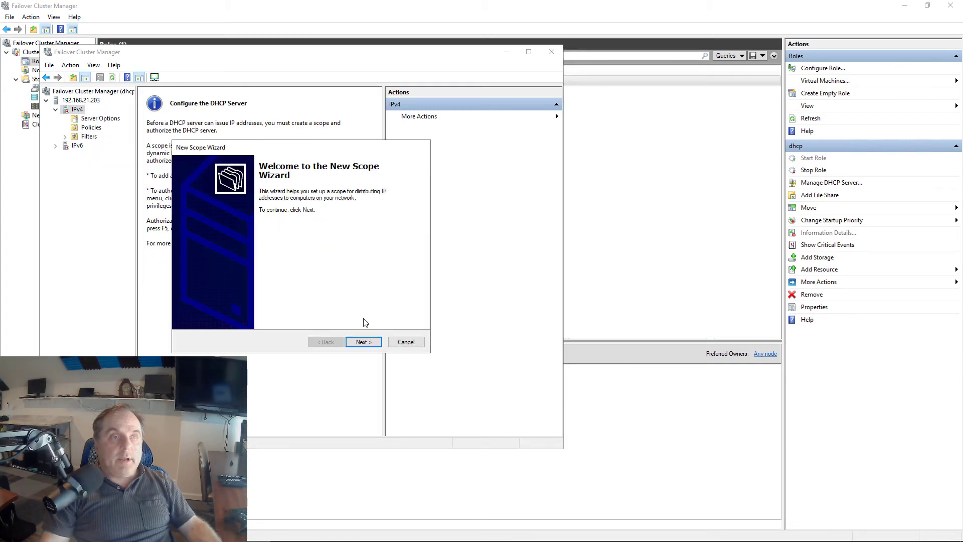
left_click(365, 342)
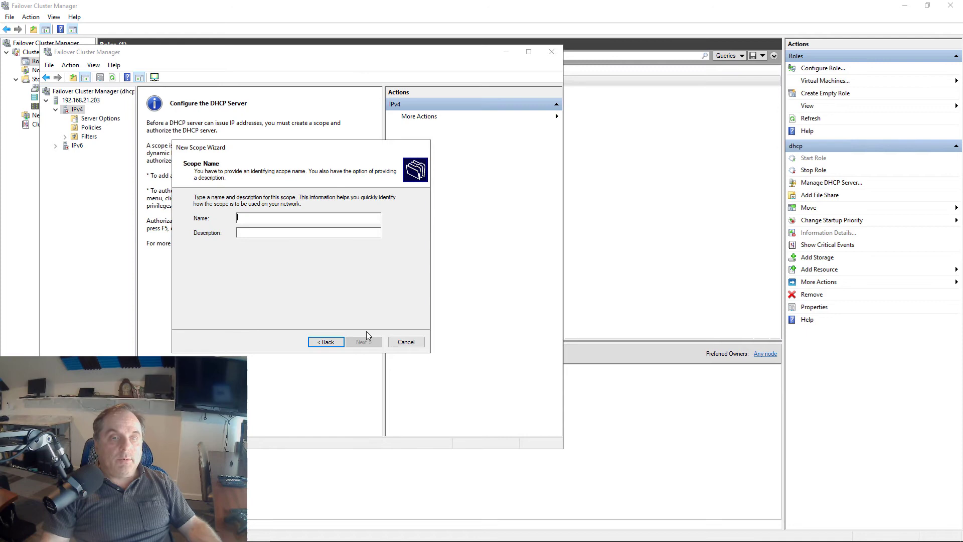
type("1")
left_click(363, 341)
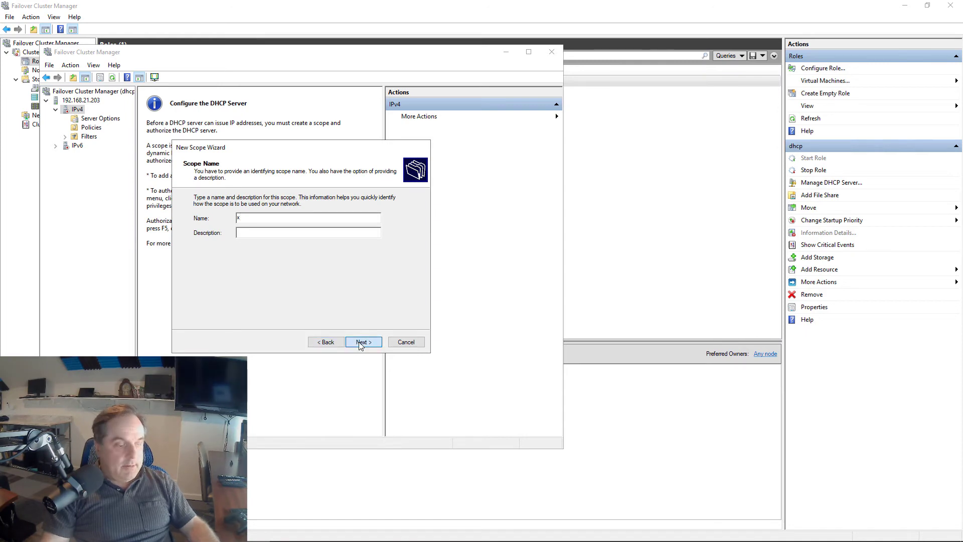
Step: Set the scope range from 192.168.21.225 to 192.168.21.227 with a 24-bit mask
type("192.168.21")
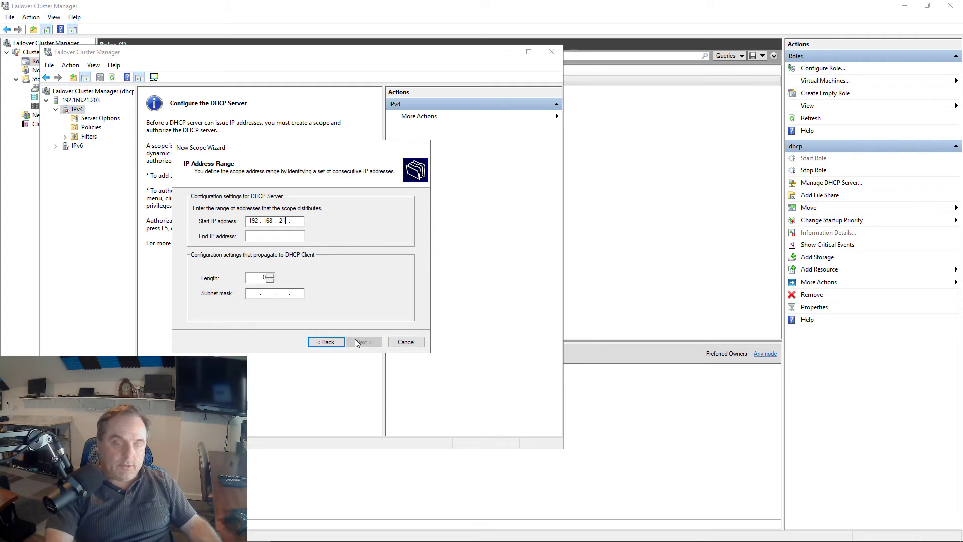
type(".225")
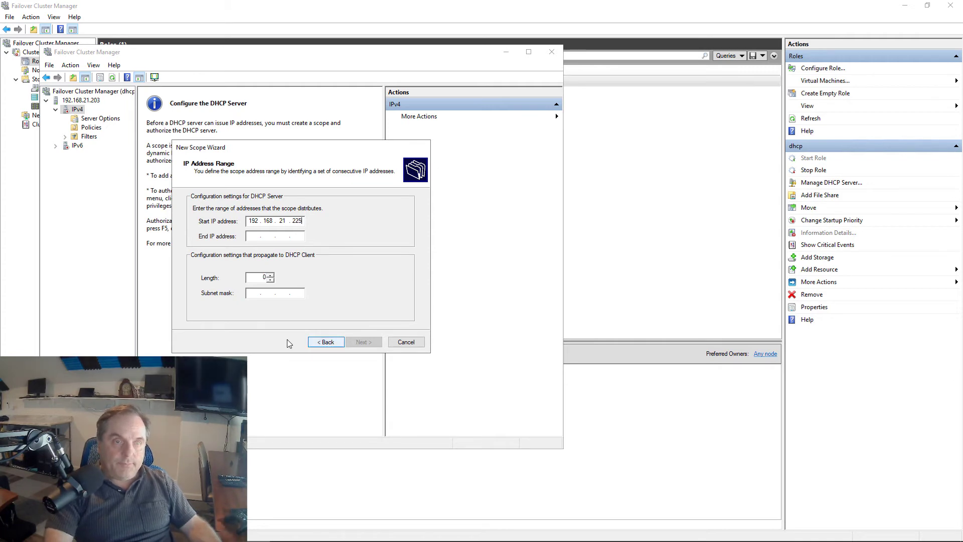
left_click(256, 237)
type("1")
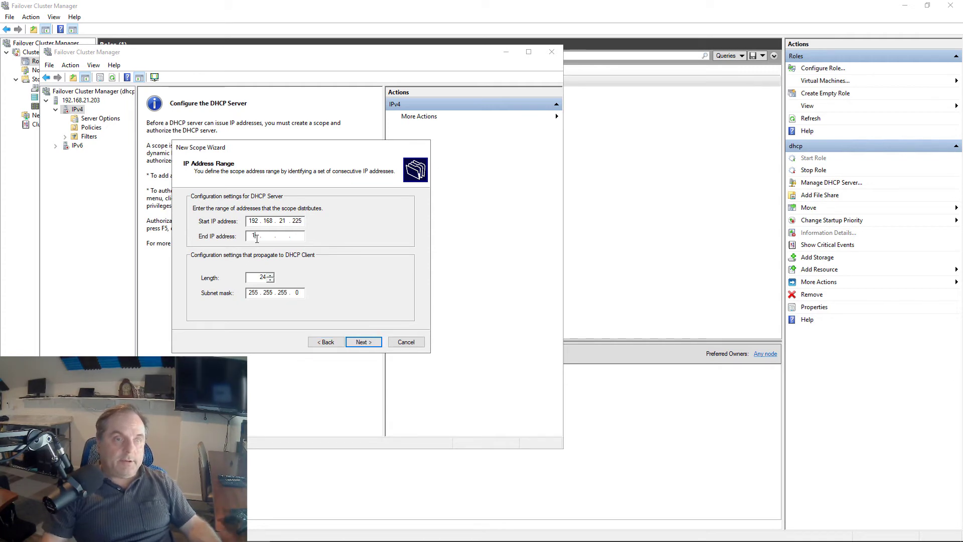
type("92 . 168 . 21 . 227")
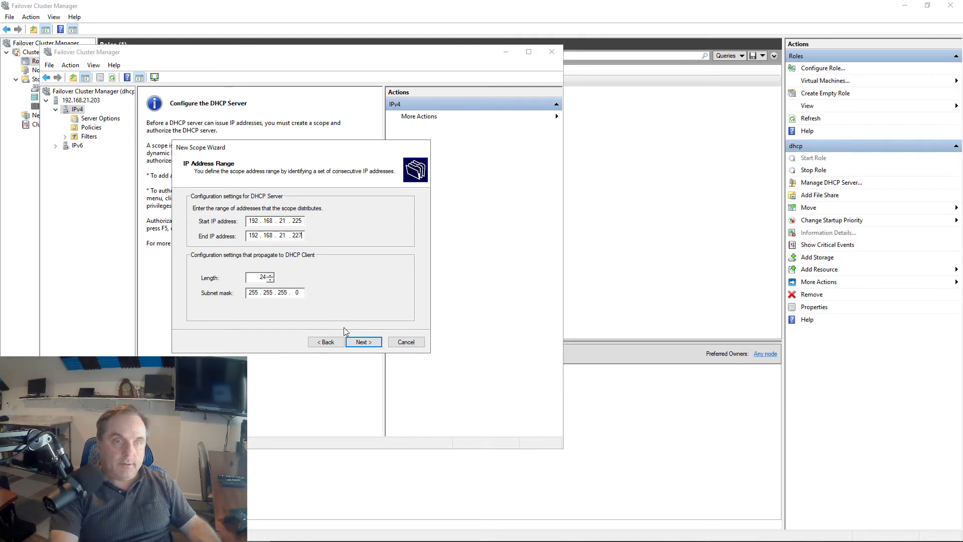
left_click(363, 342)
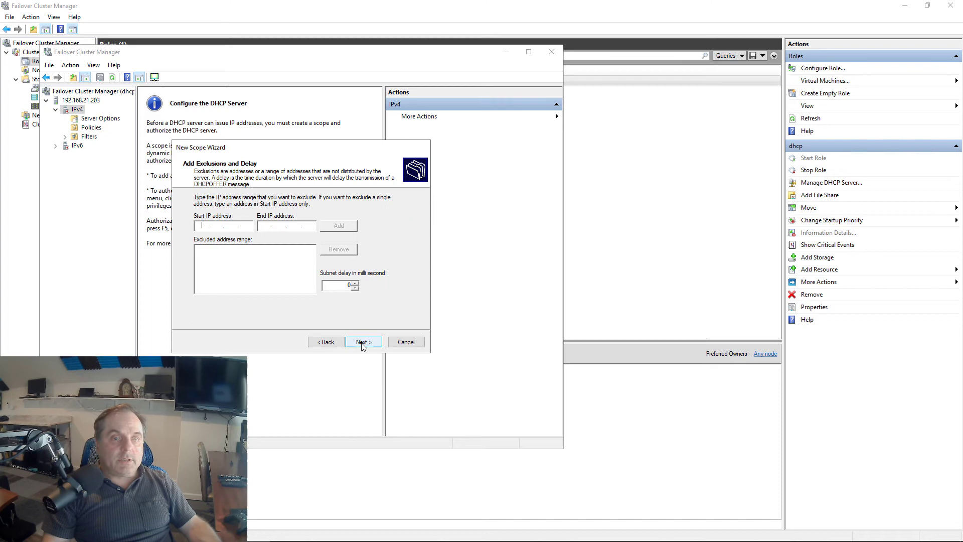
Step: Skip exclusions, keep the default lease, defer DHCP options, and finish the scope
left_click(363, 341)
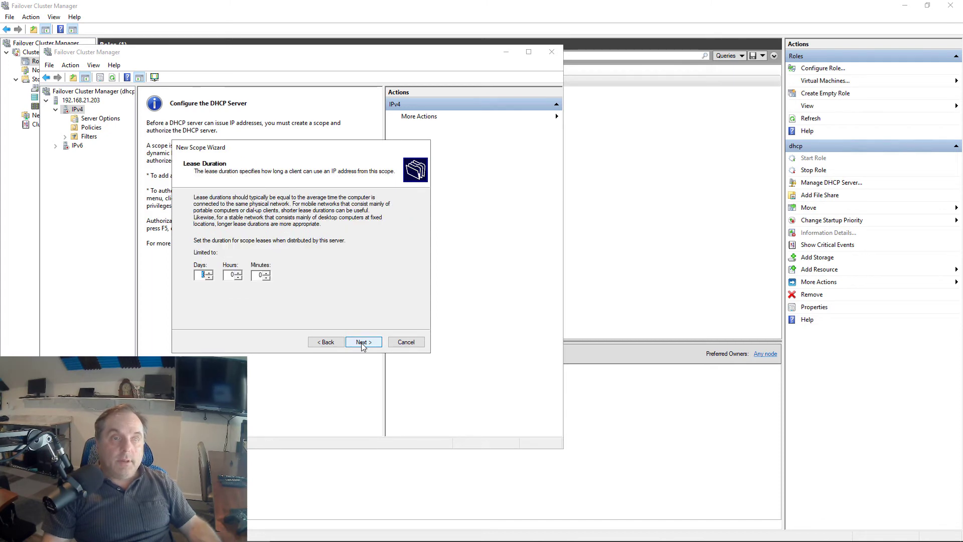
left_click(363, 343)
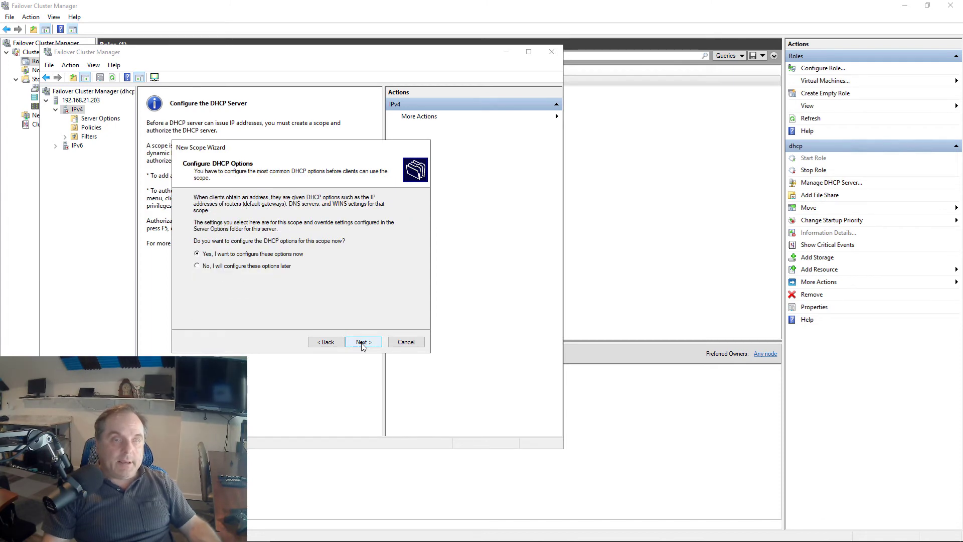
left_click(268, 265)
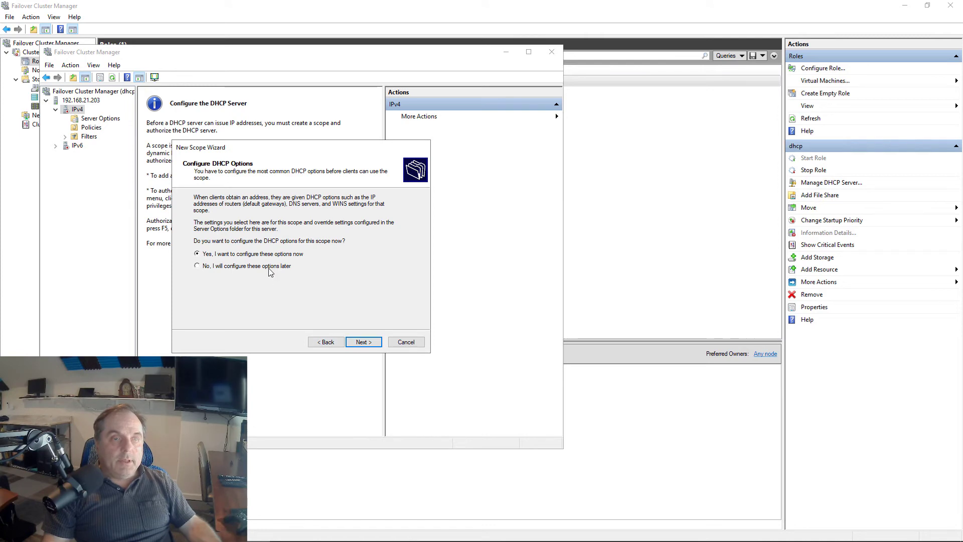
left_click(364, 343)
left_click(364, 342)
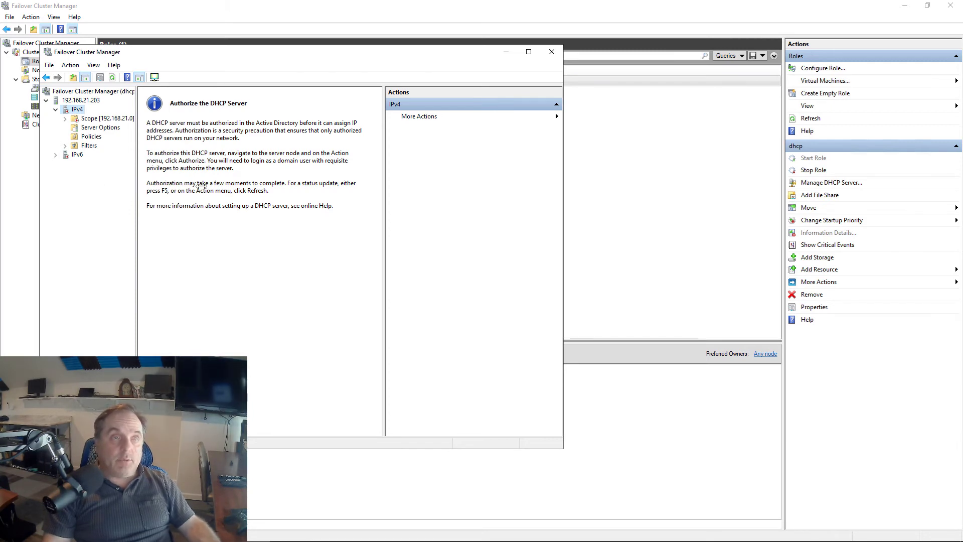
Step: Maximize the DHCP console and inspect the 192.168.21.0 scope's address pool, leases and reservations
left_click_drag(136, 185, 202, 184)
left_click(529, 53)
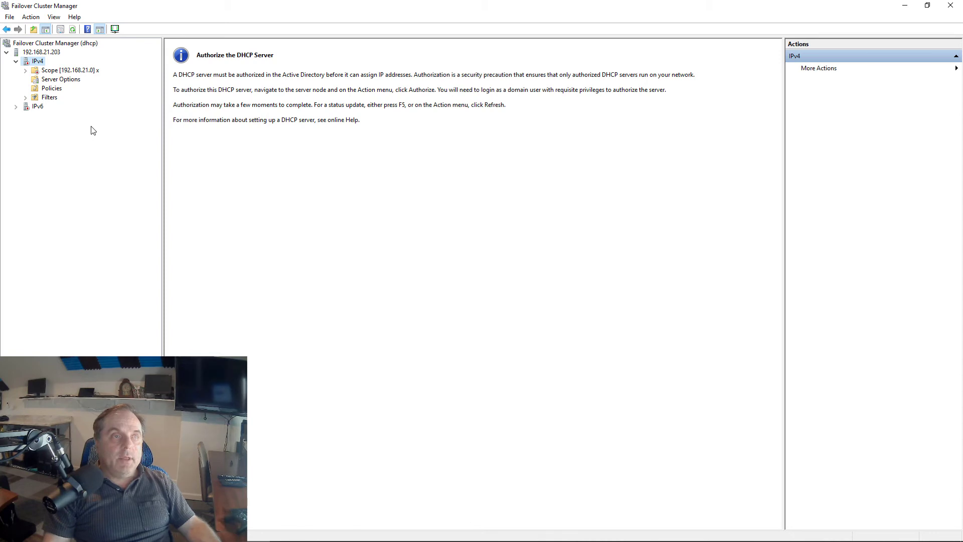
right_click(36, 60)
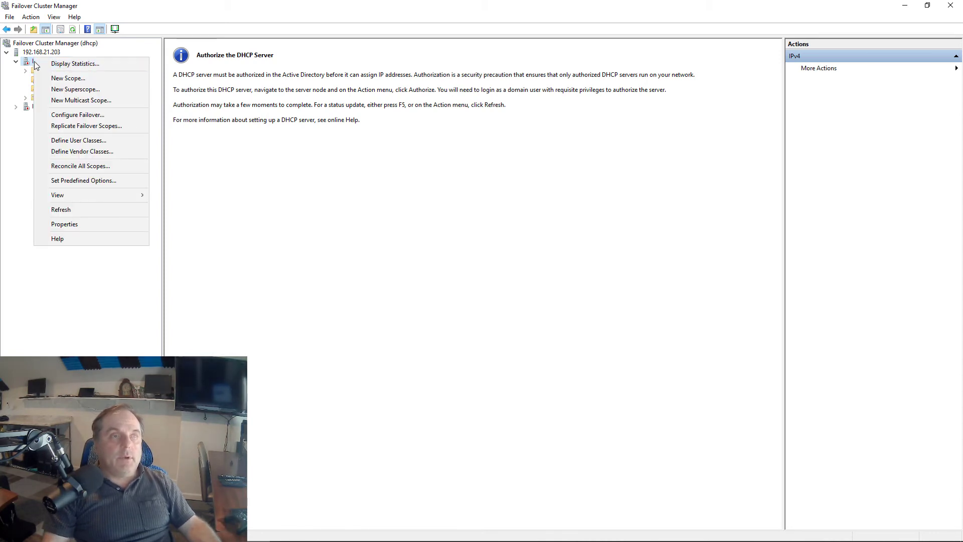
left_click(30, 66)
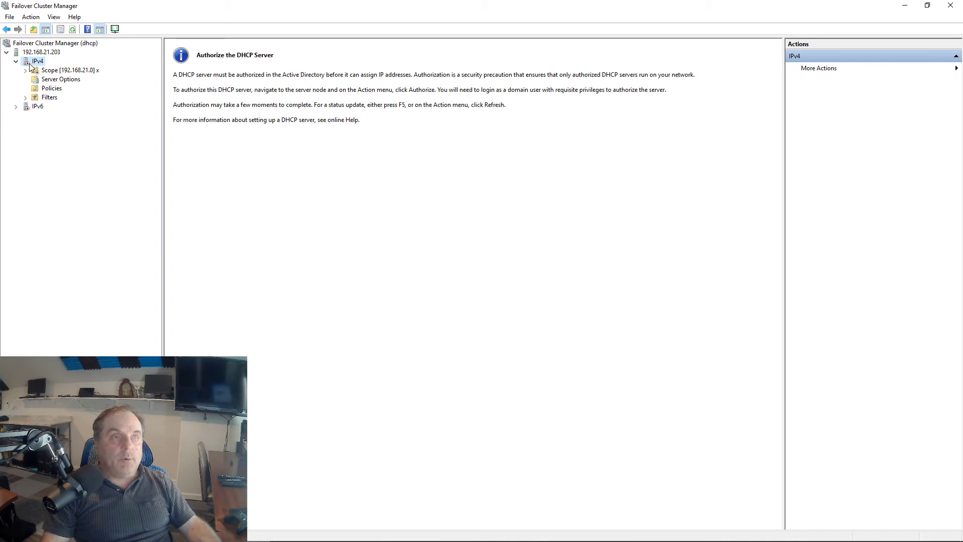
left_click(56, 73)
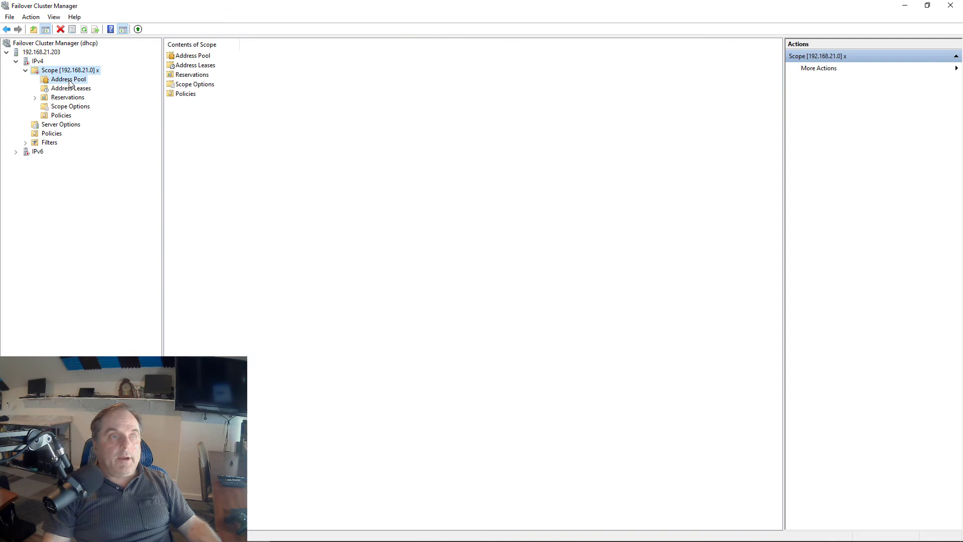
left_click(68, 80)
left_click(70, 89)
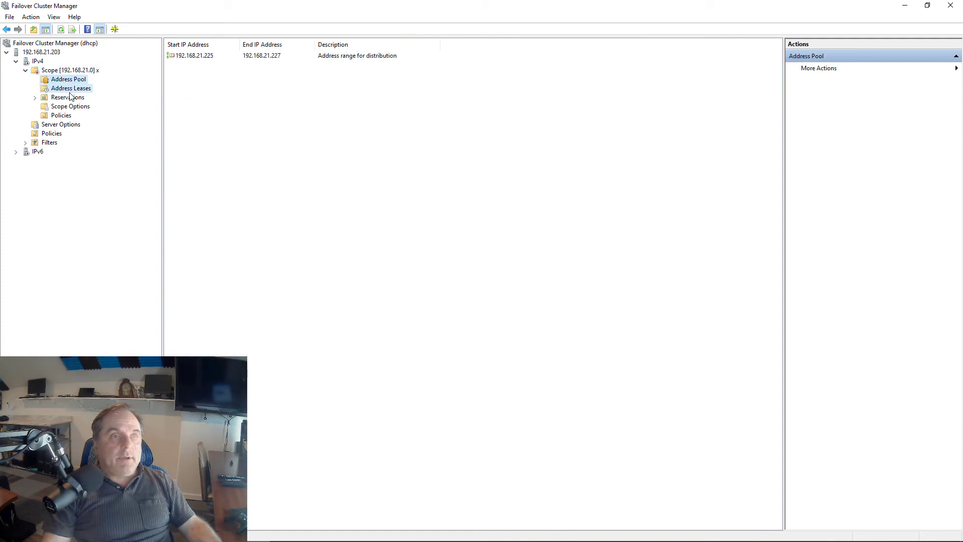
left_click(66, 98)
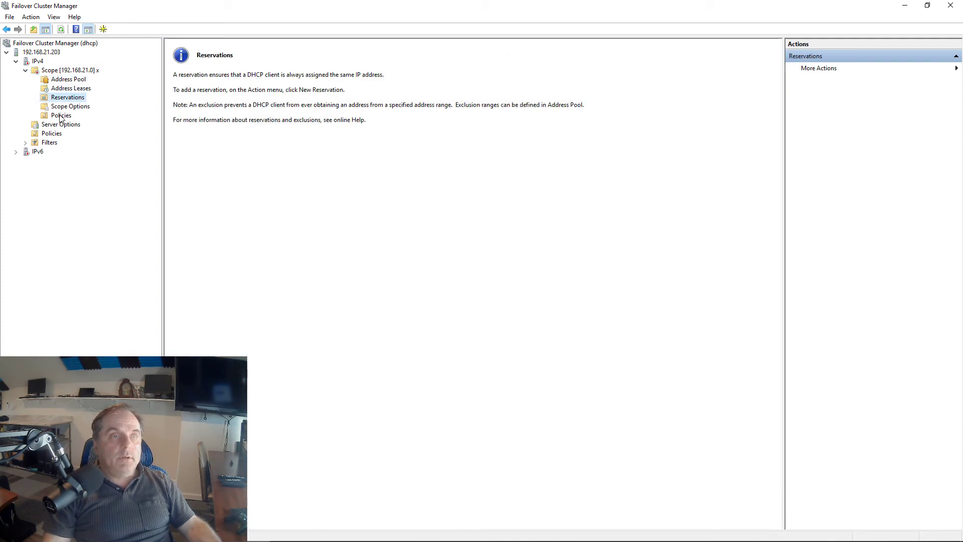
Step: Authorize DHCP server 192.168.21.203 and confirm its authorization
left_click(45, 46)
left_click(44, 52)
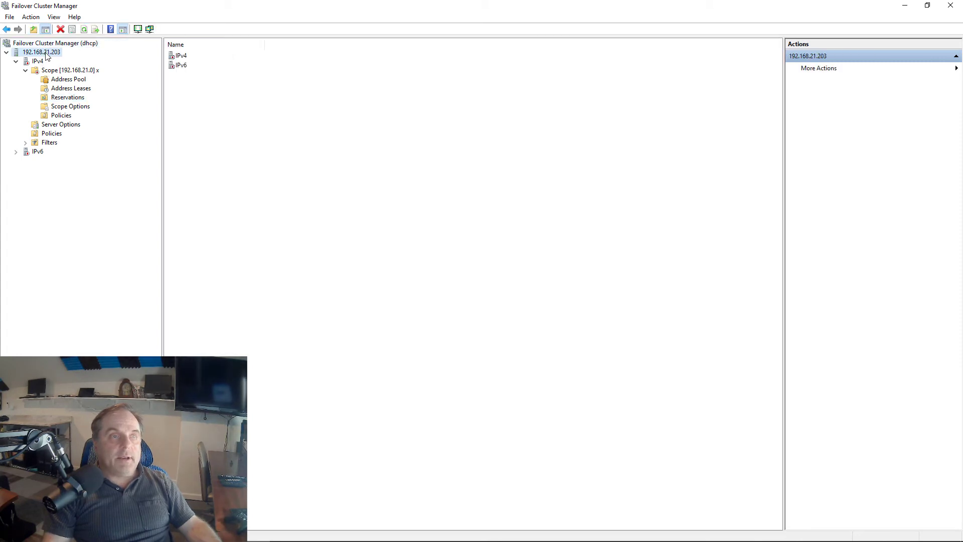
right_click(45, 53)
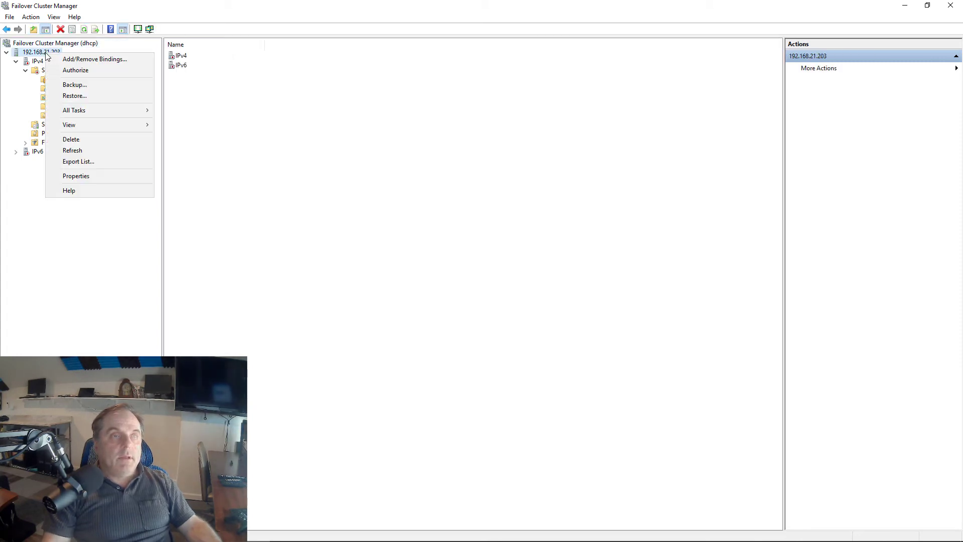
left_click(70, 71)
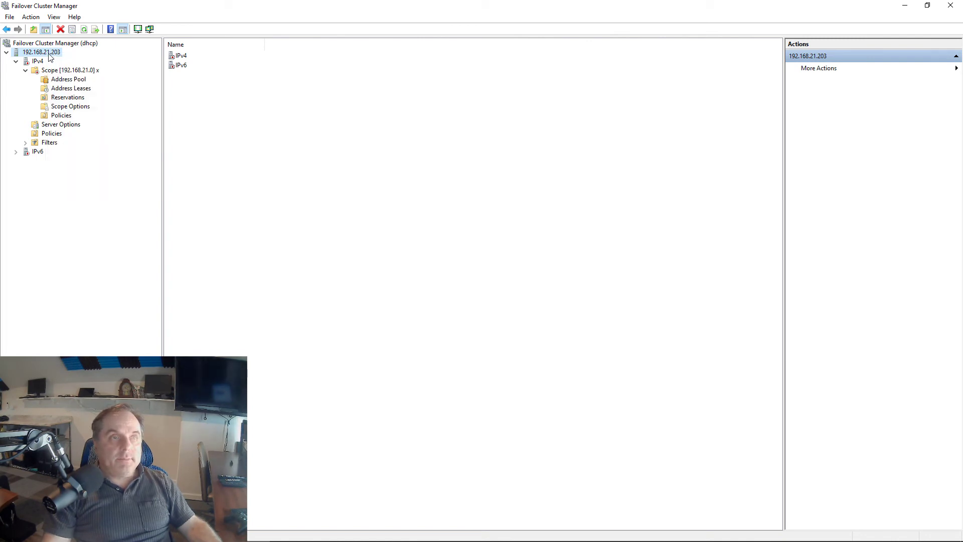
right_click(48, 53)
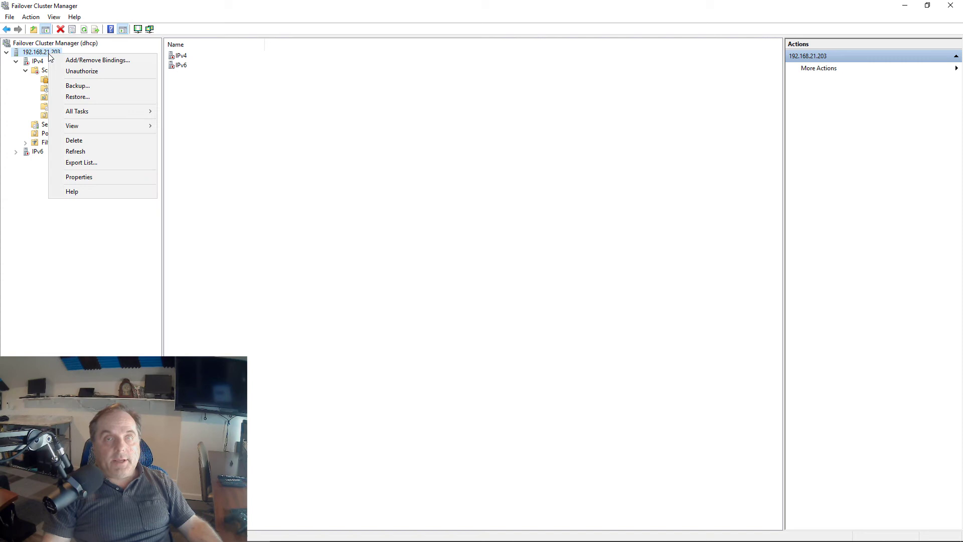
mouse_move(114, 111)
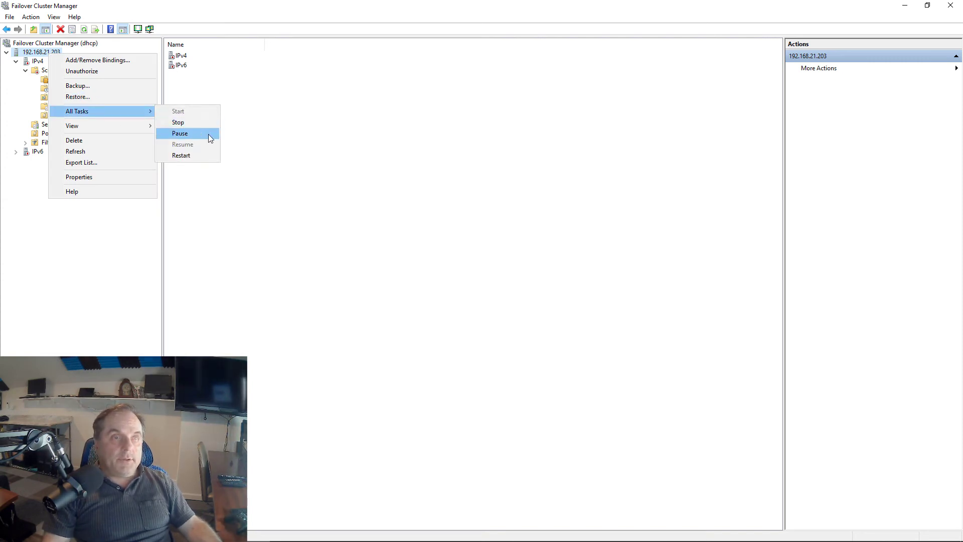
left_click(278, 131)
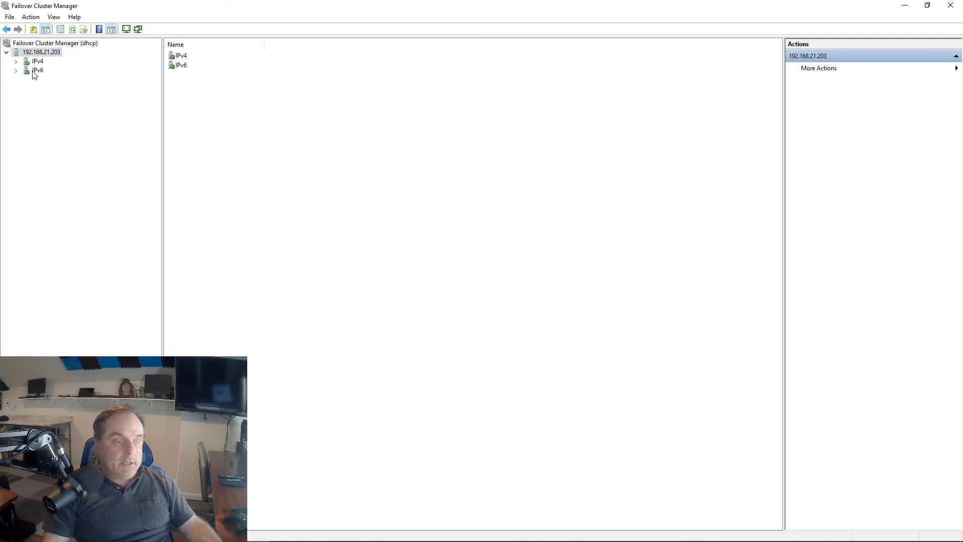
Step: Verify IPv4 is active, then close the DHCP console to return to Roles
left_click(17, 61)
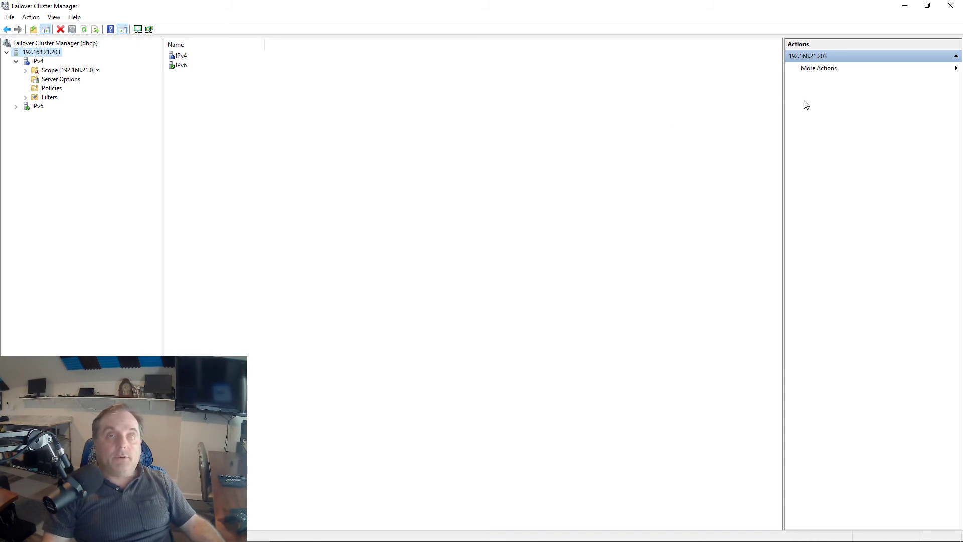
left_click(949, 6)
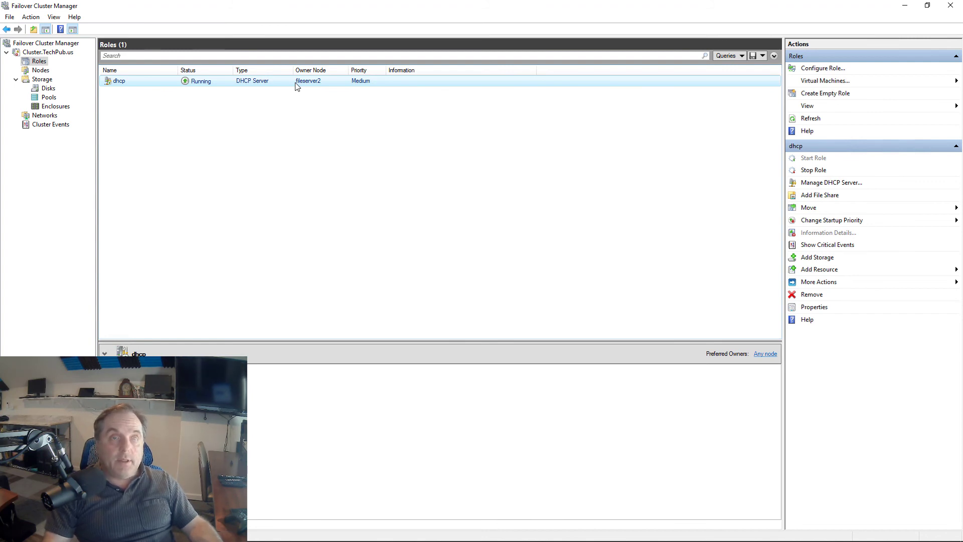
Step: Move the dhcp role to the best possible node, FileServer1
right_click(295, 83)
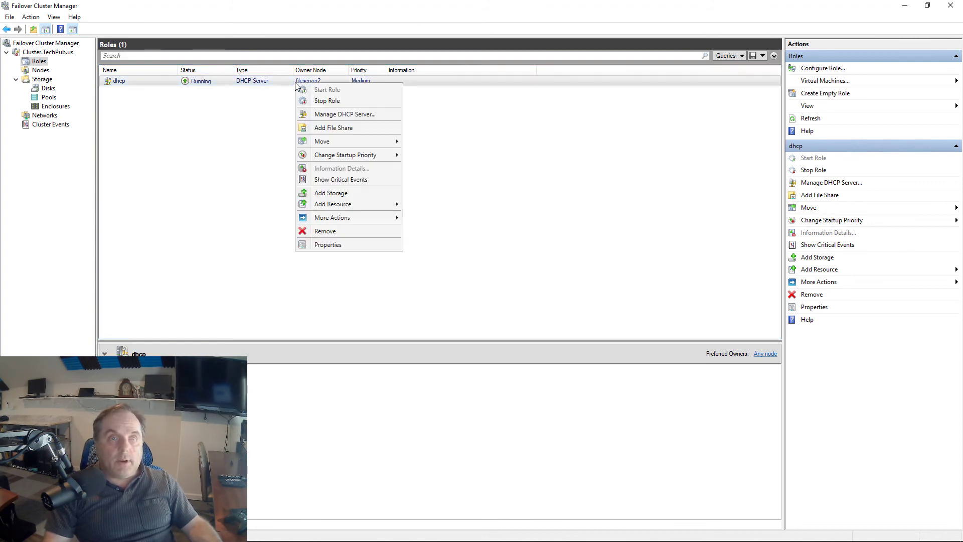
mouse_move(322, 146)
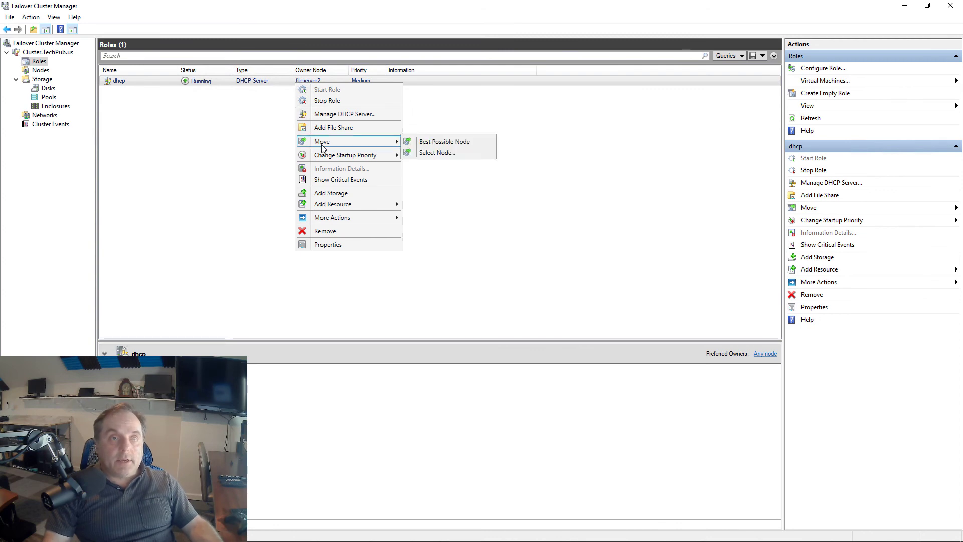
left_click(443, 141)
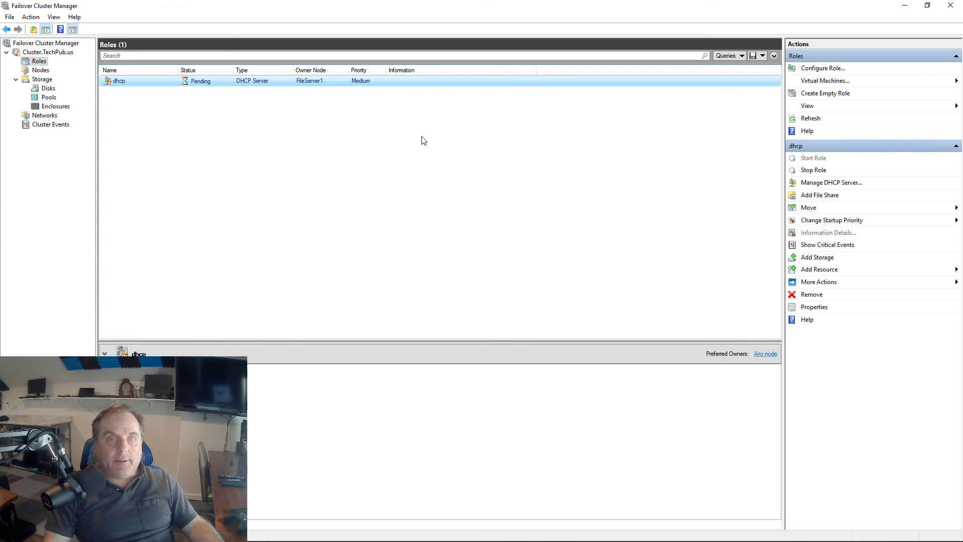